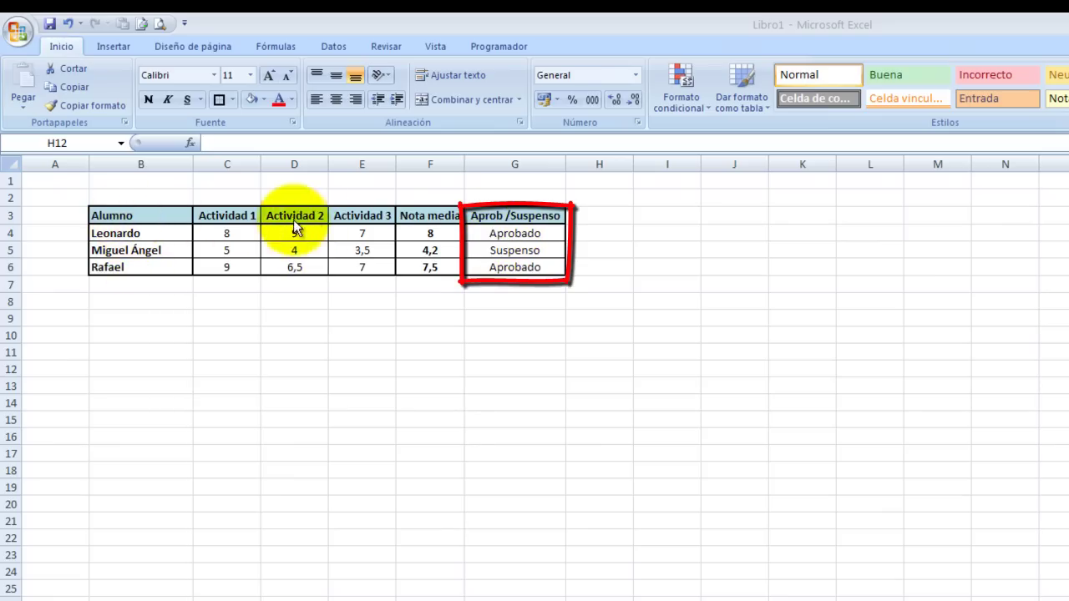
- Select the results range G4:G6 in the Aprob/Suspenso column
{"action": "left_click", "coordinate": [516, 234]}
{"action": "left_click", "coordinate": [513, 248]}
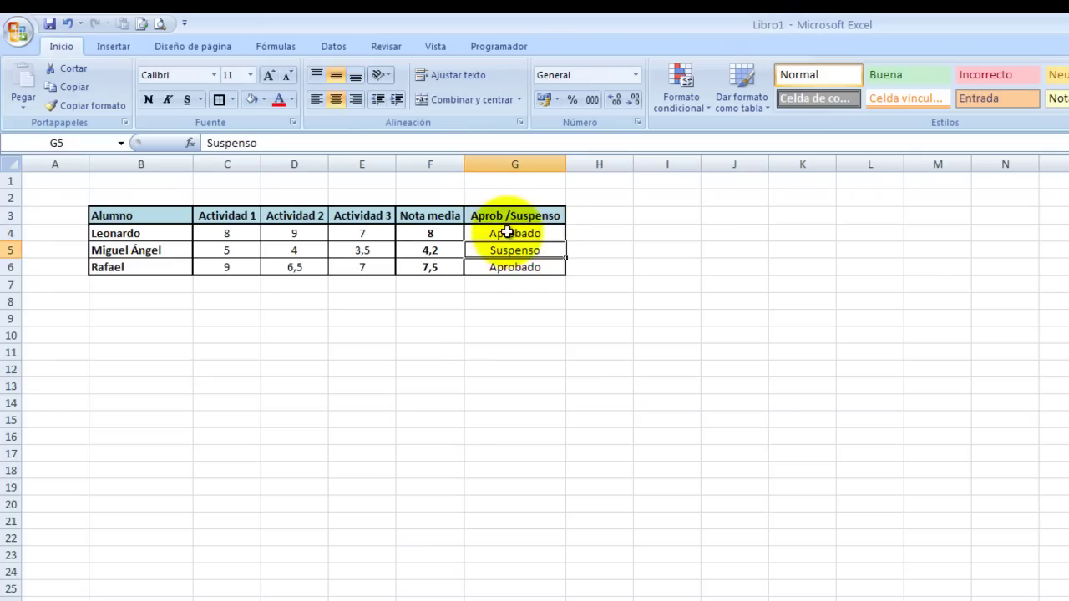
{"action": "left_click", "coordinate": [512, 234]}
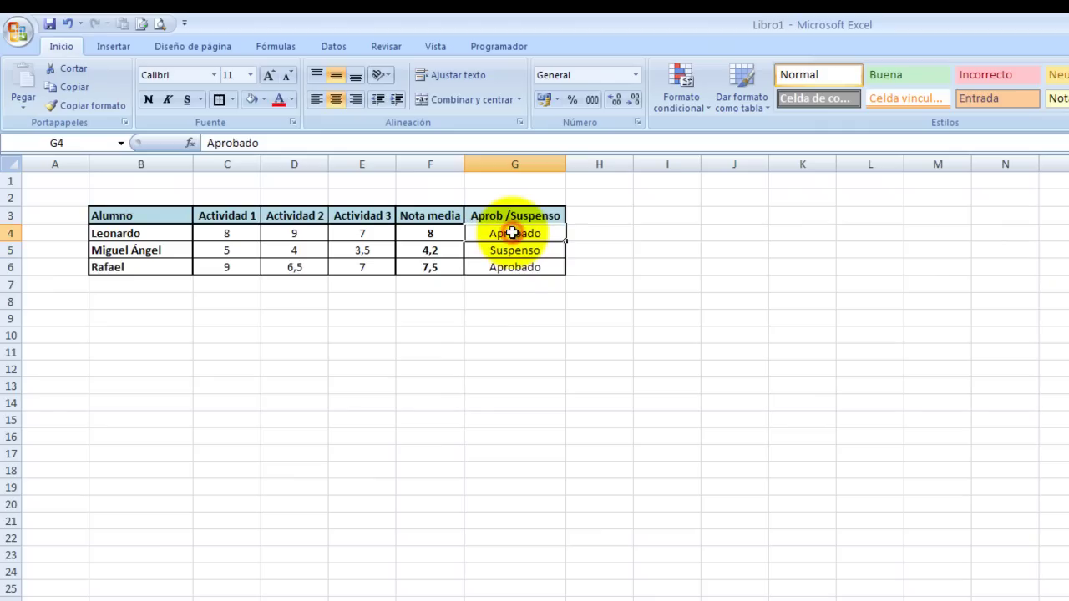
{"action": "left_click", "coordinate": [513, 250]}
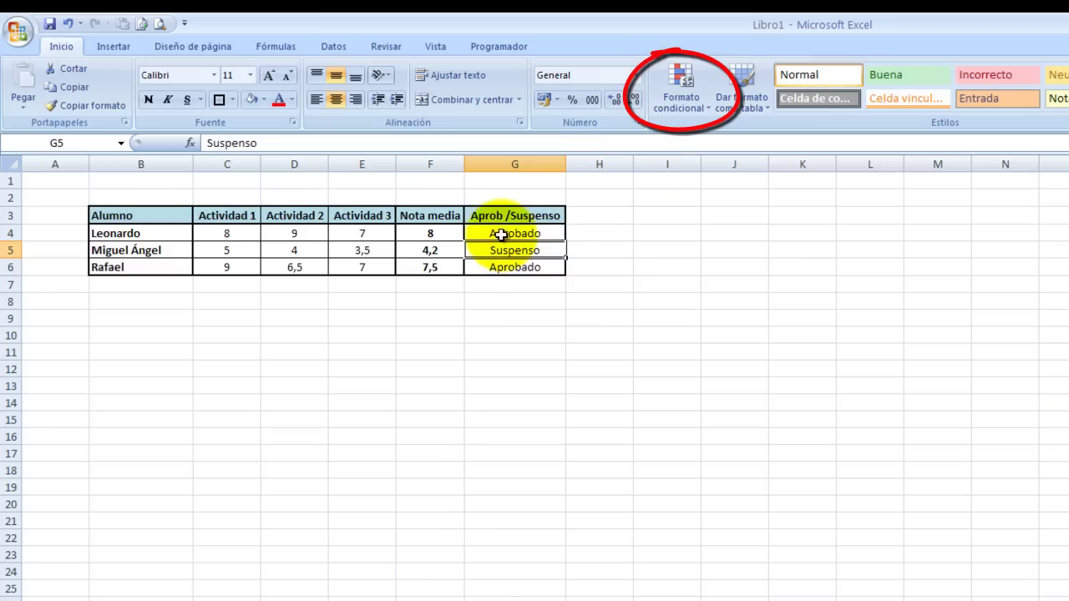
{"action": "left_click", "coordinate": [508, 234]}
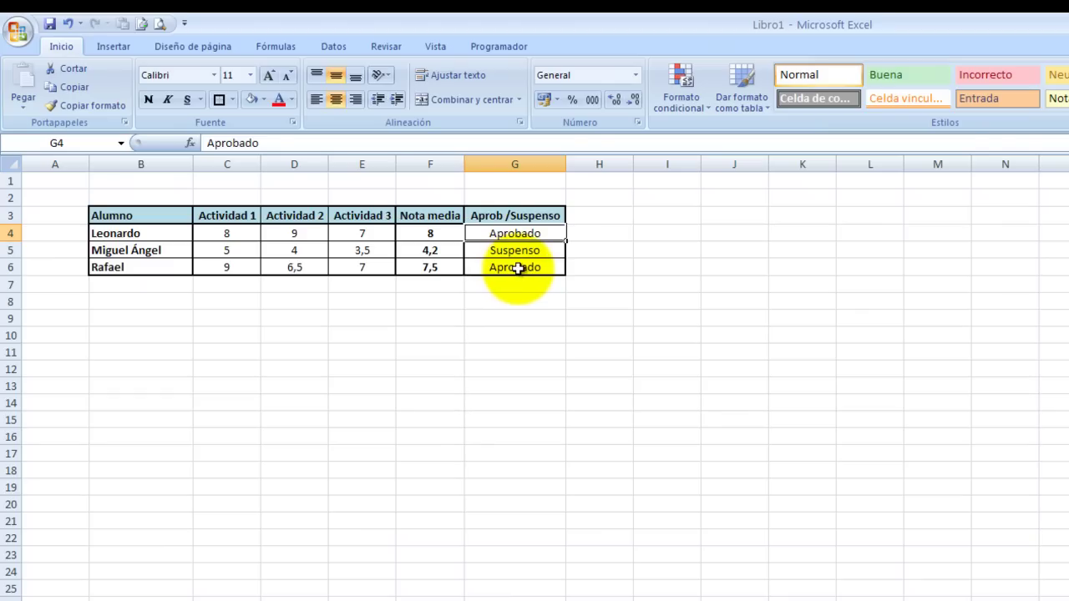
{"action": "left_click_drag", "start_coordinate": [515, 234], "coordinate": [518, 268]}
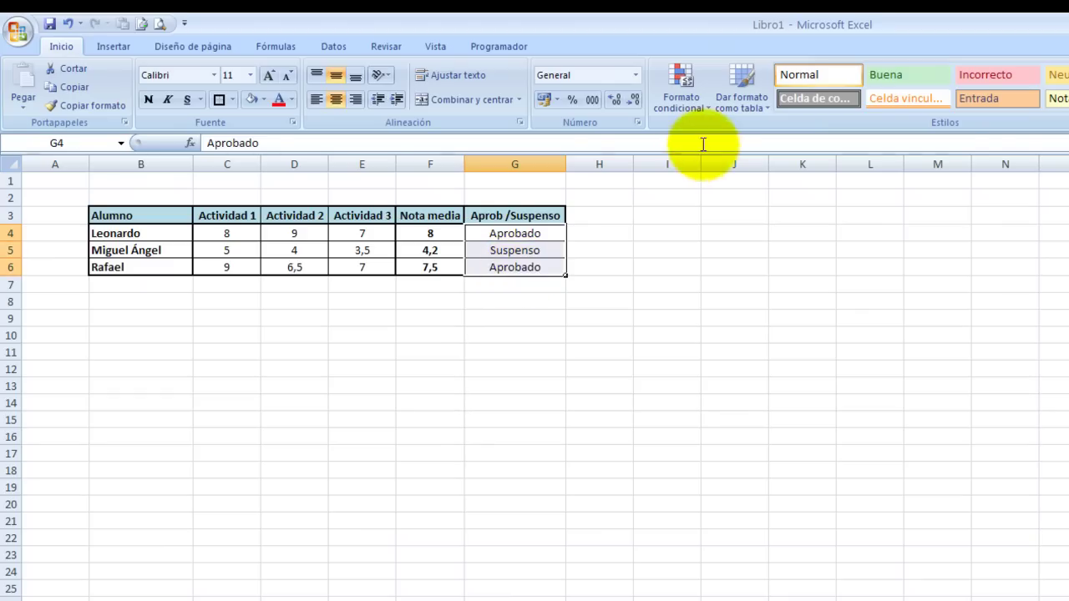
- Start a 'Texto que contiene' highlight rule matching the text Aprobado
{"action": "left_click", "coordinate": [699, 107]}
{"action": "mouse_move", "coordinate": [715, 122]}
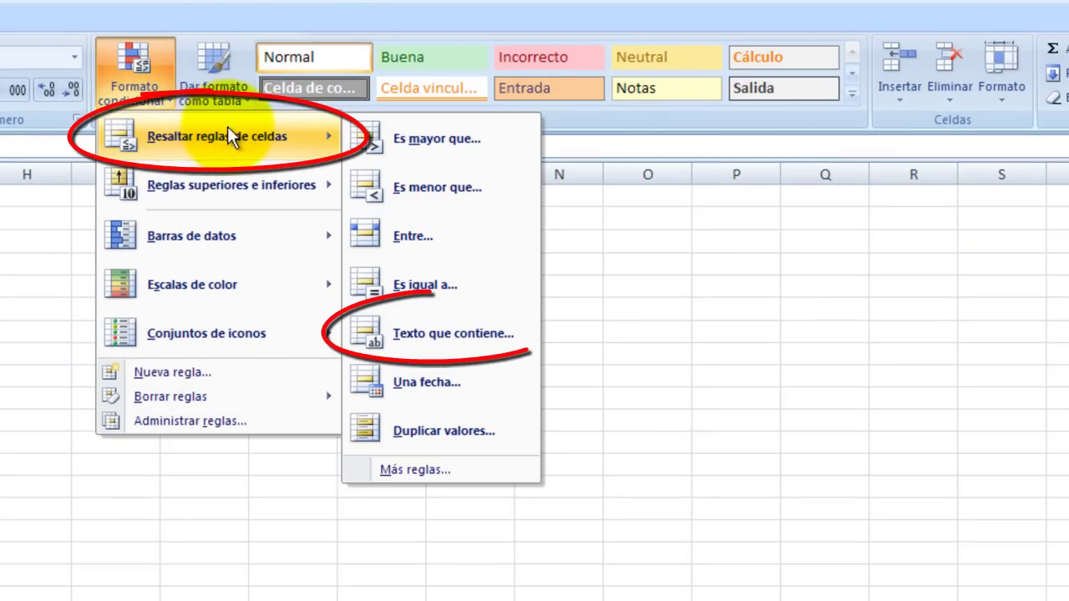
{"action": "left_click", "coordinate": [434, 339]}
{"action": "left_click_drag", "start_coordinate": [291, 347], "coordinate": [229, 348]}
{"action": "type", "text": "A"}
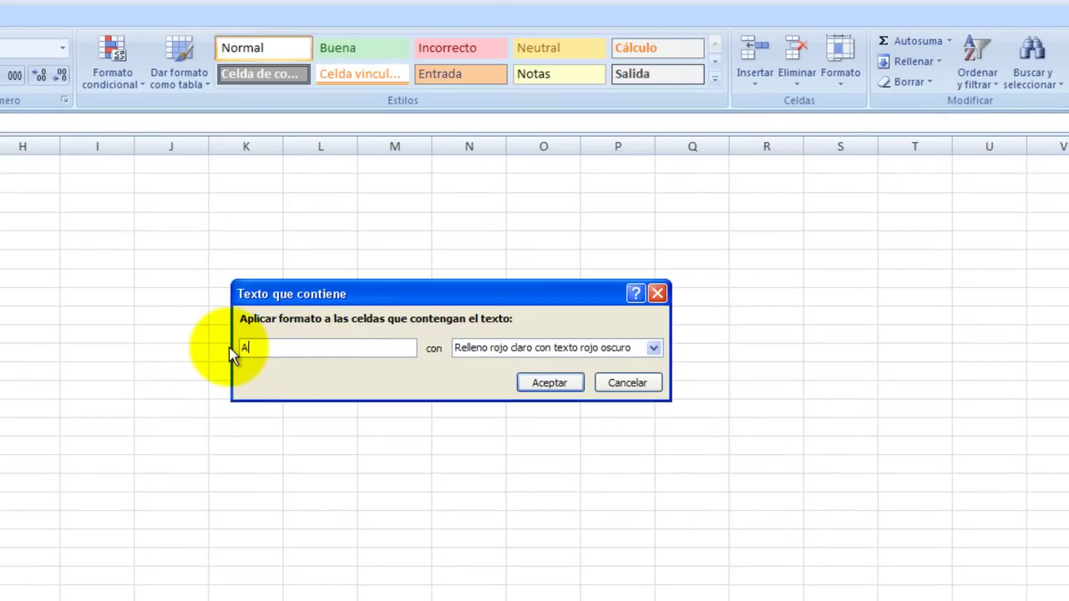
{"action": "type", "text": "probado"}
{"action": "left_click", "coordinate": [654, 348]}
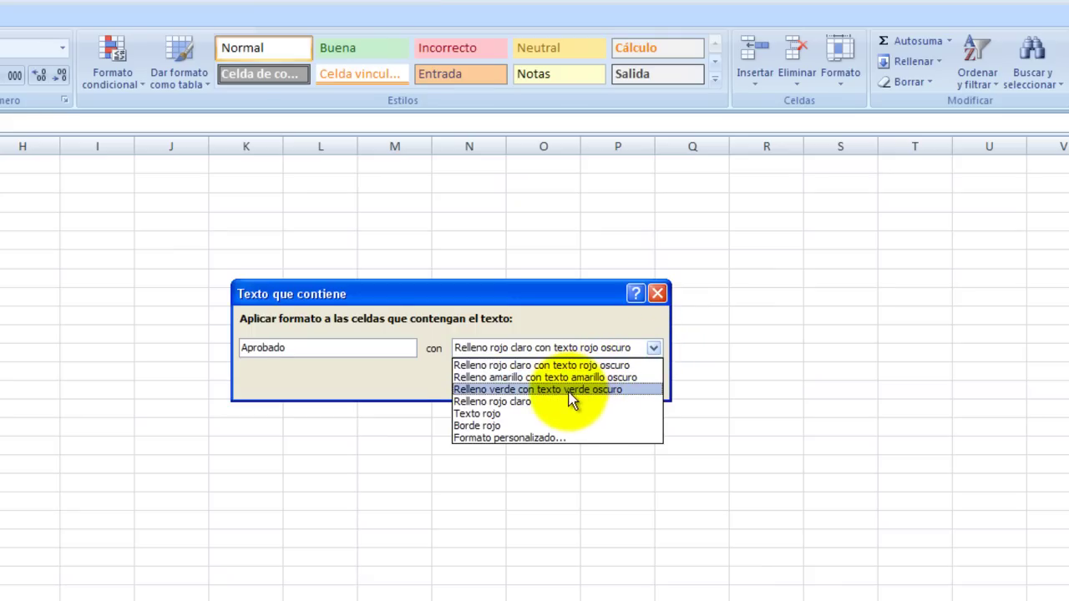
- Look through the custom format tabs, cancel, and pick 'Relleno verde con texto verde oscuro'
{"action": "left_click", "coordinate": [532, 437]}
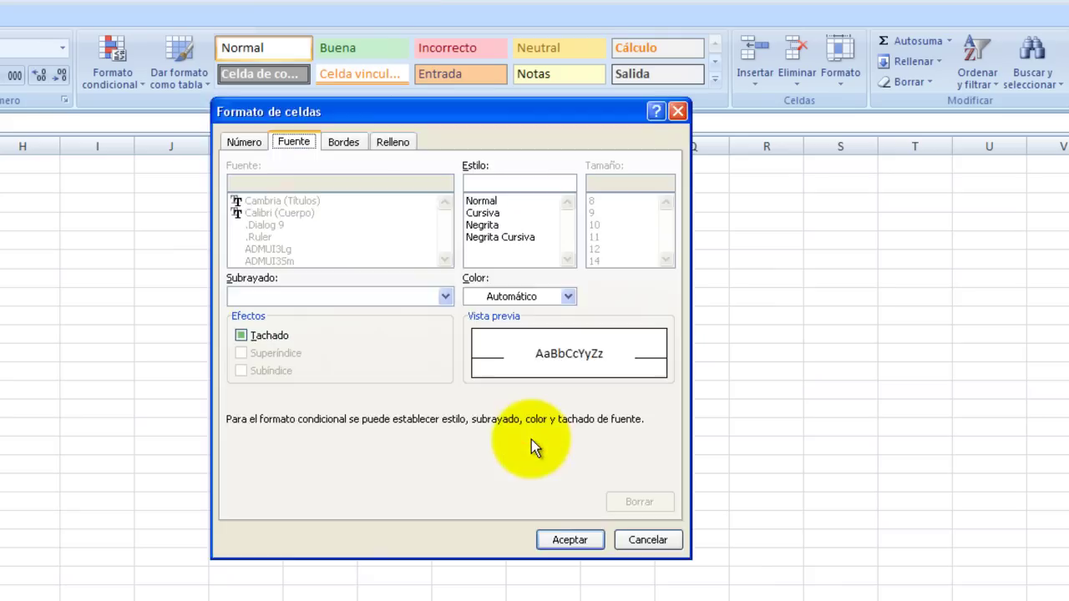
{"action": "left_click", "coordinate": [358, 144]}
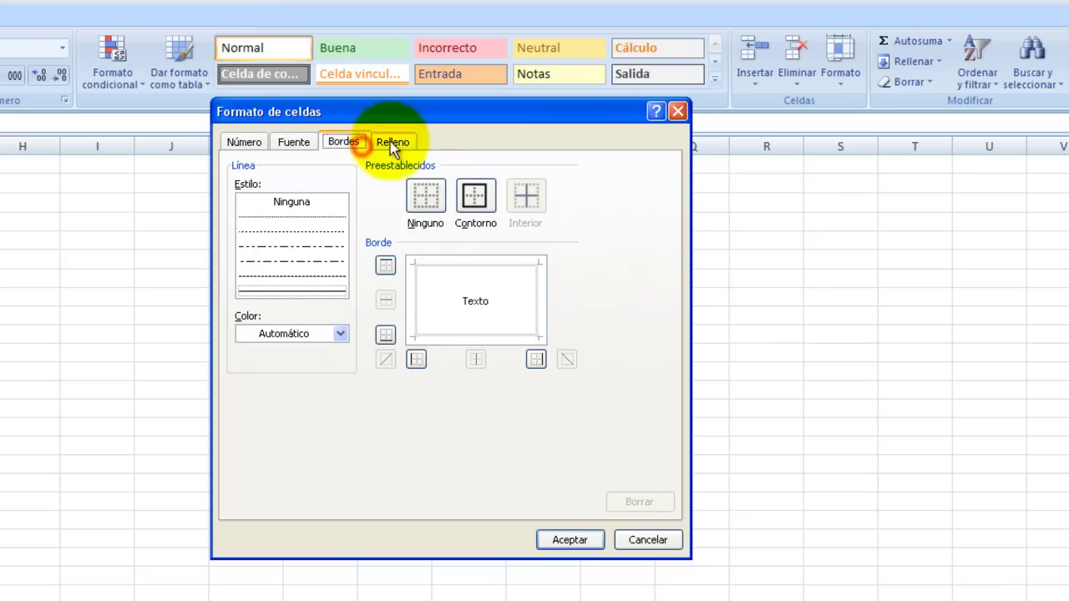
{"action": "left_click", "coordinate": [390, 142]}
{"action": "left_click", "coordinate": [352, 140]}
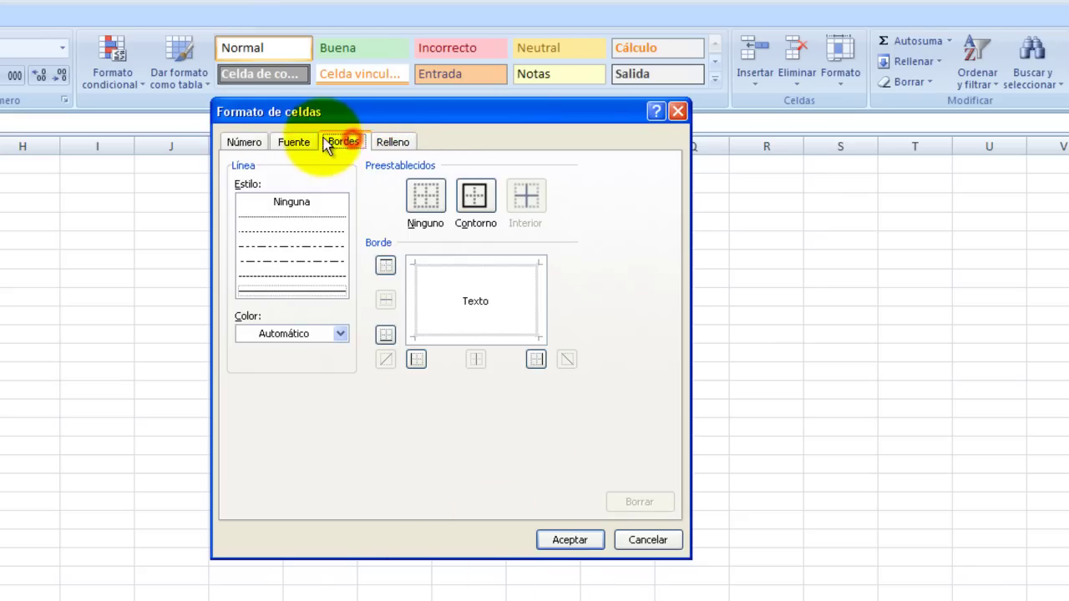
{"action": "left_click", "coordinate": [293, 143]}
{"action": "left_click", "coordinate": [648, 540]}
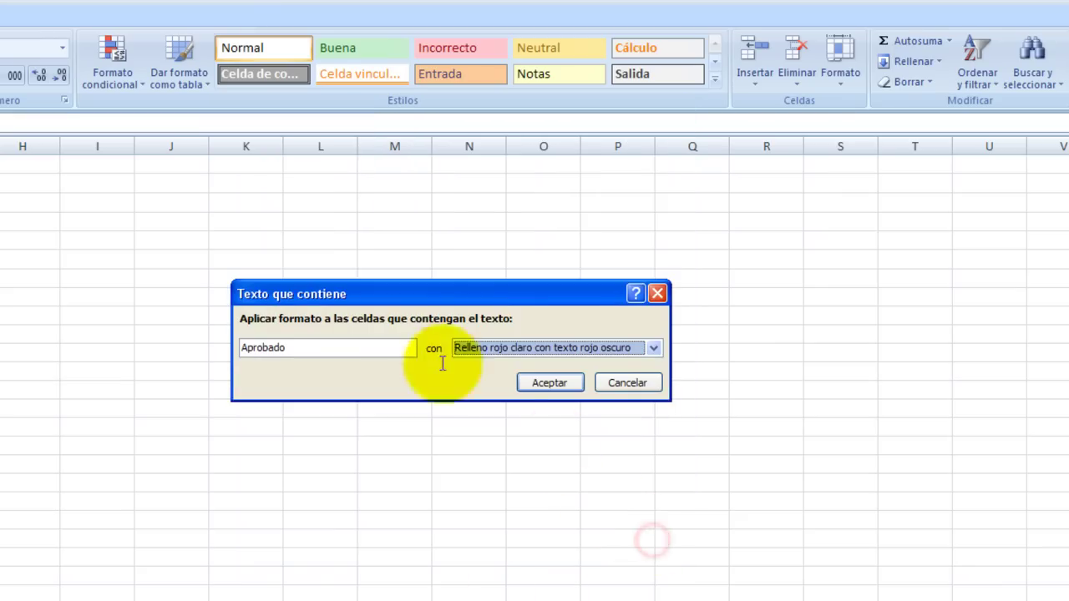
{"action": "left_click", "coordinate": [652, 350]}
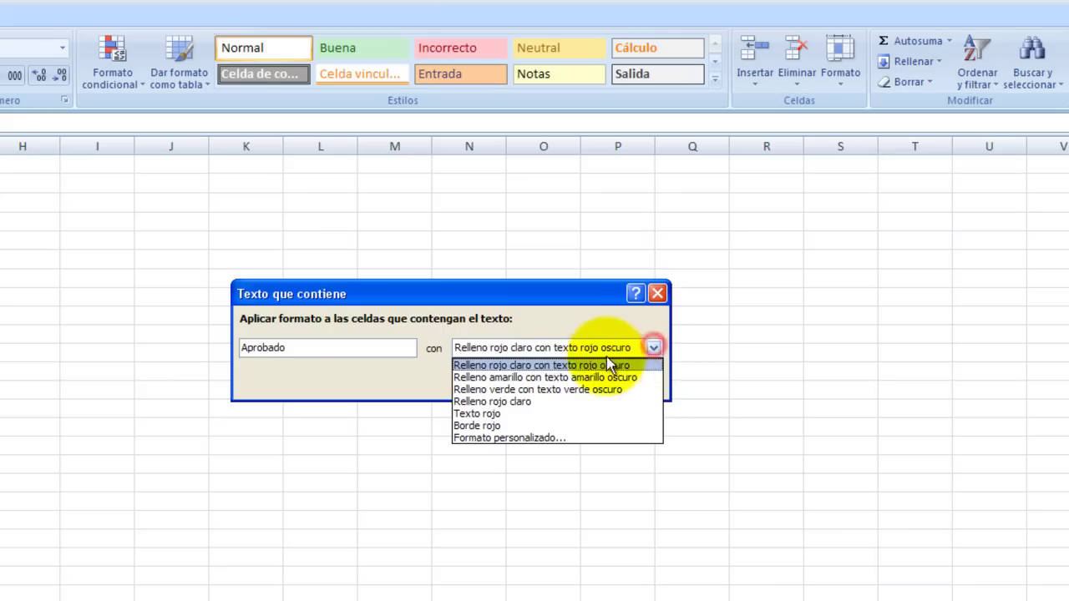
{"action": "left_click", "coordinate": [515, 391]}
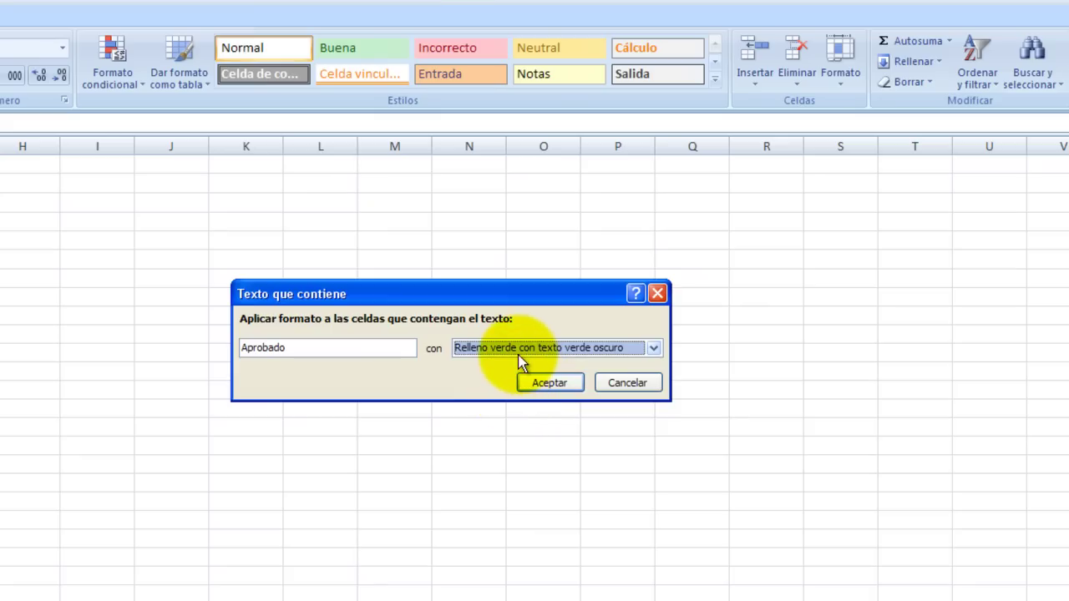
- Confirm the Aprobado rule, then add a Suspenso text rule with light red fill and dark red text
{"action": "left_click", "coordinate": [551, 385]}
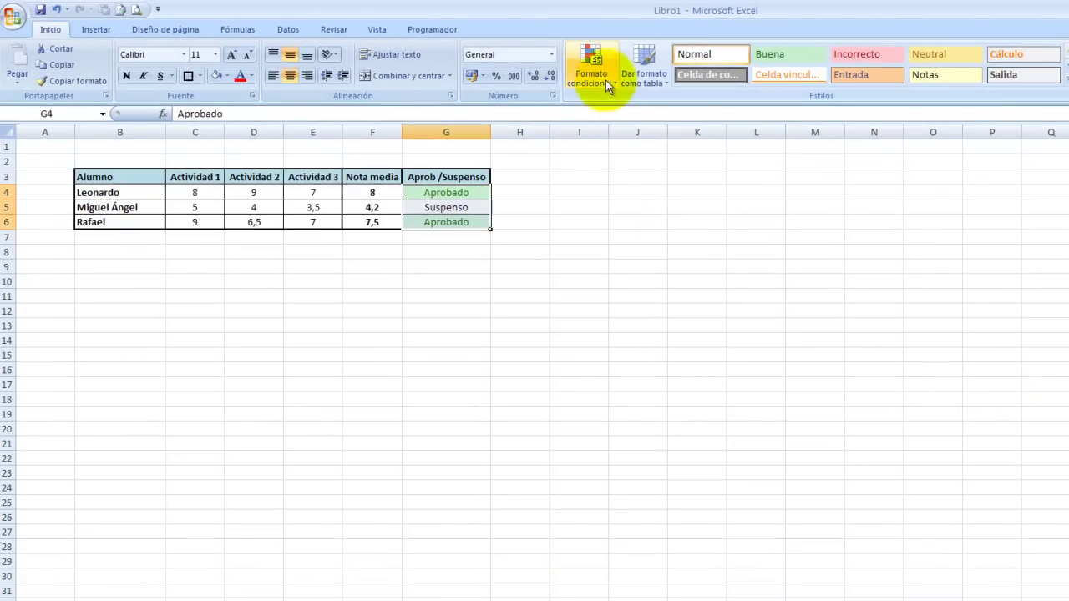
{"action": "left_click", "coordinate": [609, 80]}
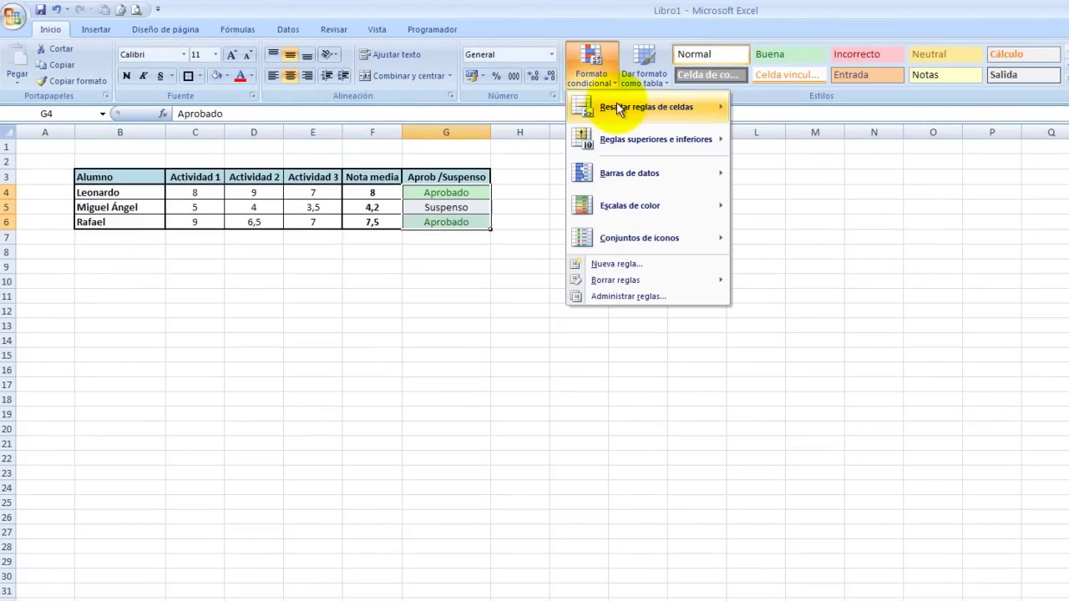
{"action": "mouse_move", "coordinate": [706, 113]}
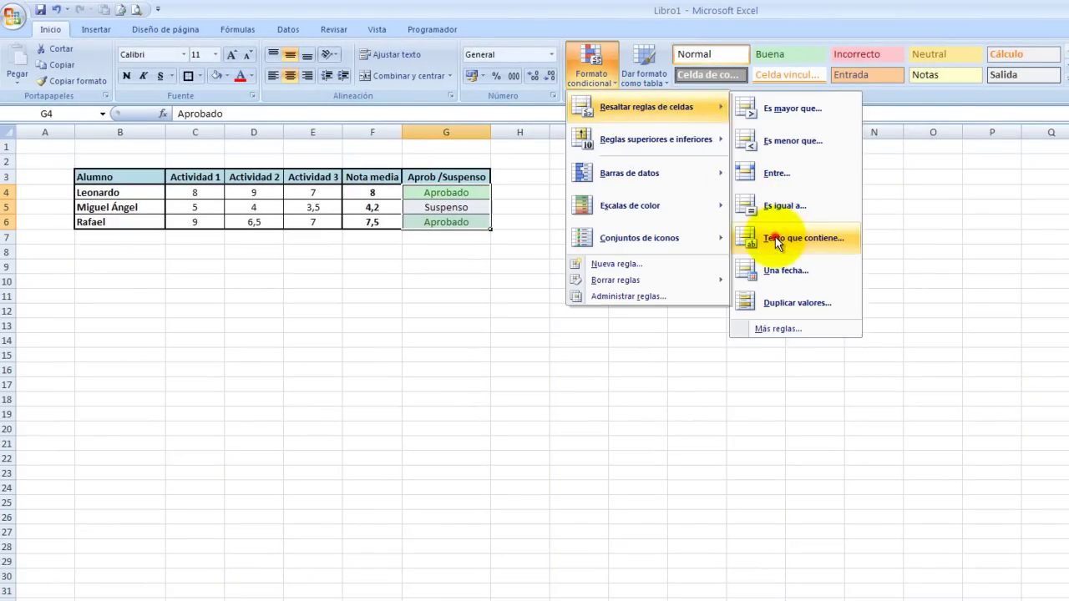
{"action": "left_click", "coordinate": [775, 238]}
{"action": "left_click_drag", "start_coordinate": [733, 291], "coordinate": [681, 291]}
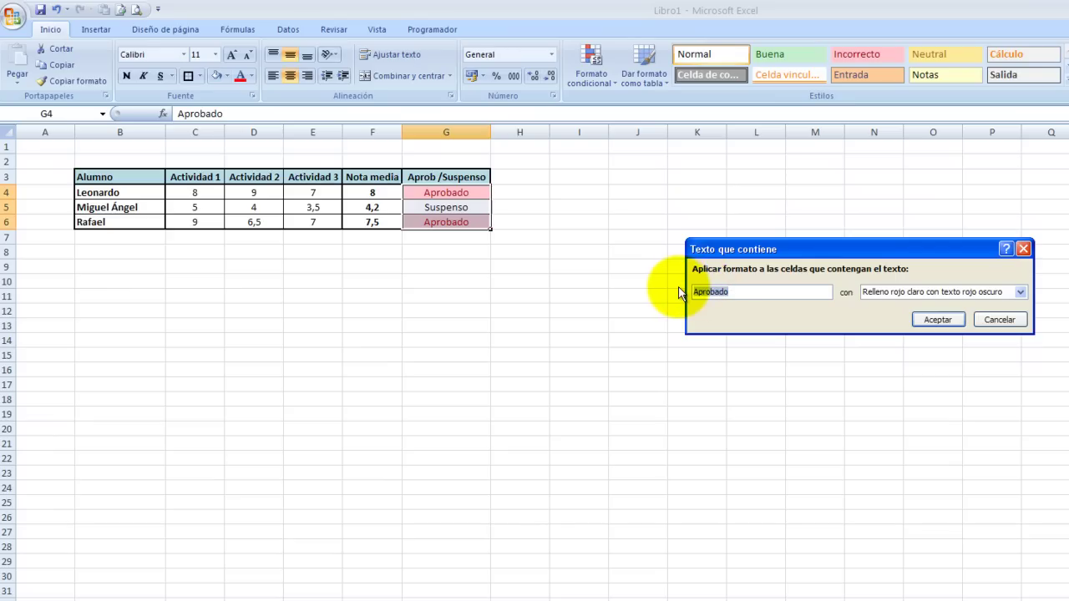
{"action": "type", "text": "Suspenso"}
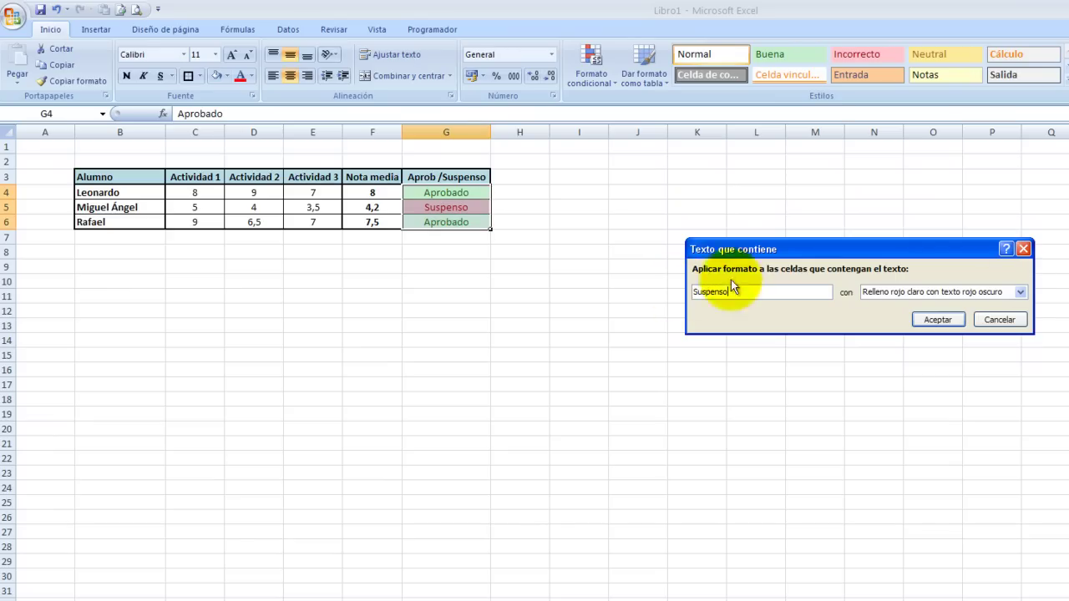
{"action": "left_click", "coordinate": [1020, 292]}
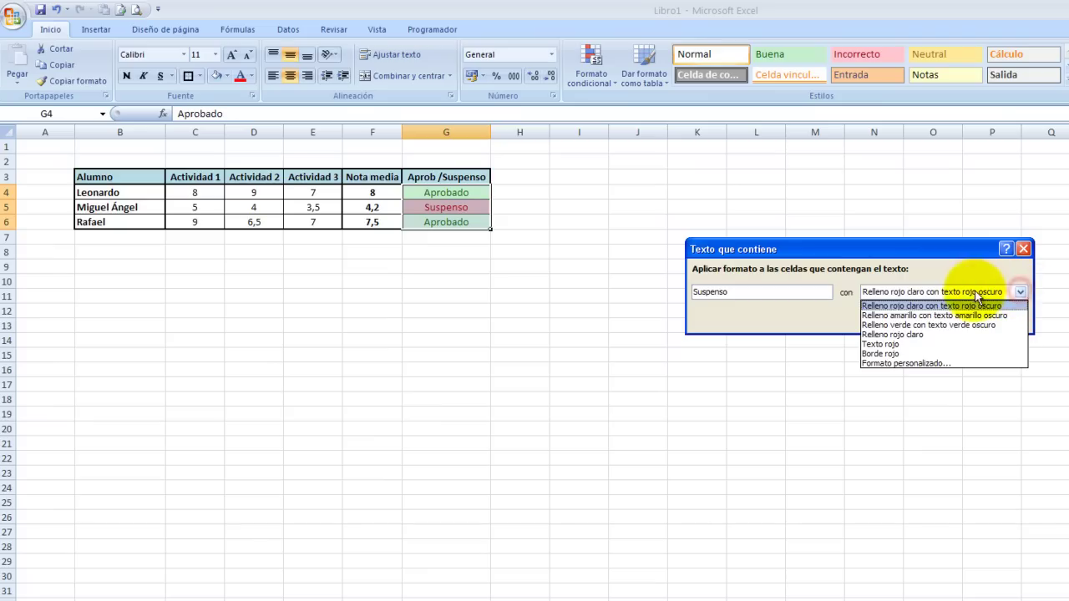
{"action": "left_click", "coordinate": [931, 306]}
{"action": "left_click", "coordinate": [939, 321]}
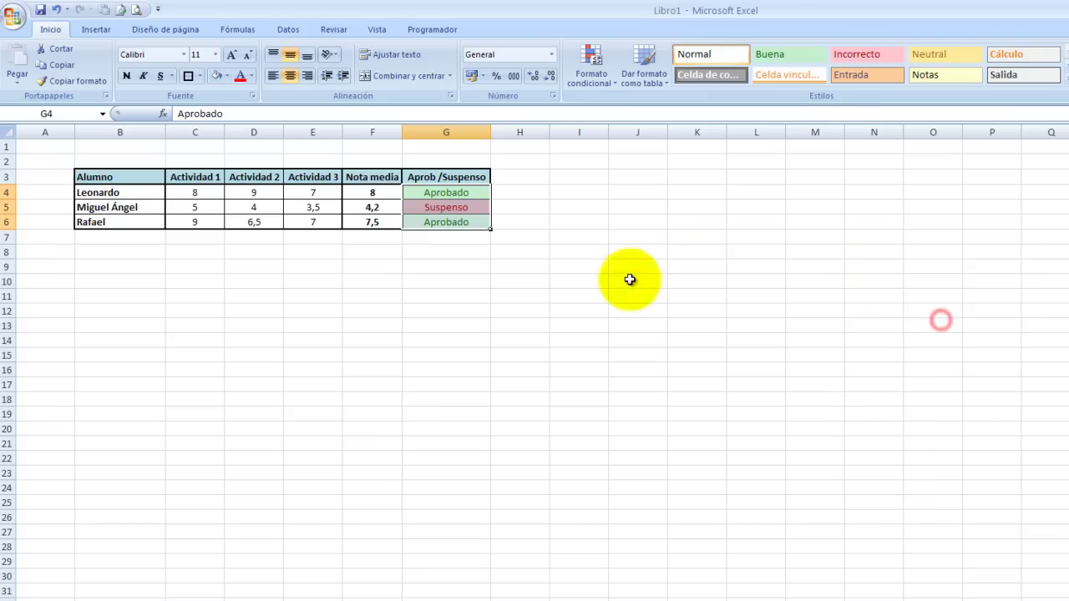
{"action": "left_click", "coordinate": [512, 280]}
- Clear G4:G6 and enter Recuperación in G4
{"action": "left_click", "coordinate": [443, 194]}
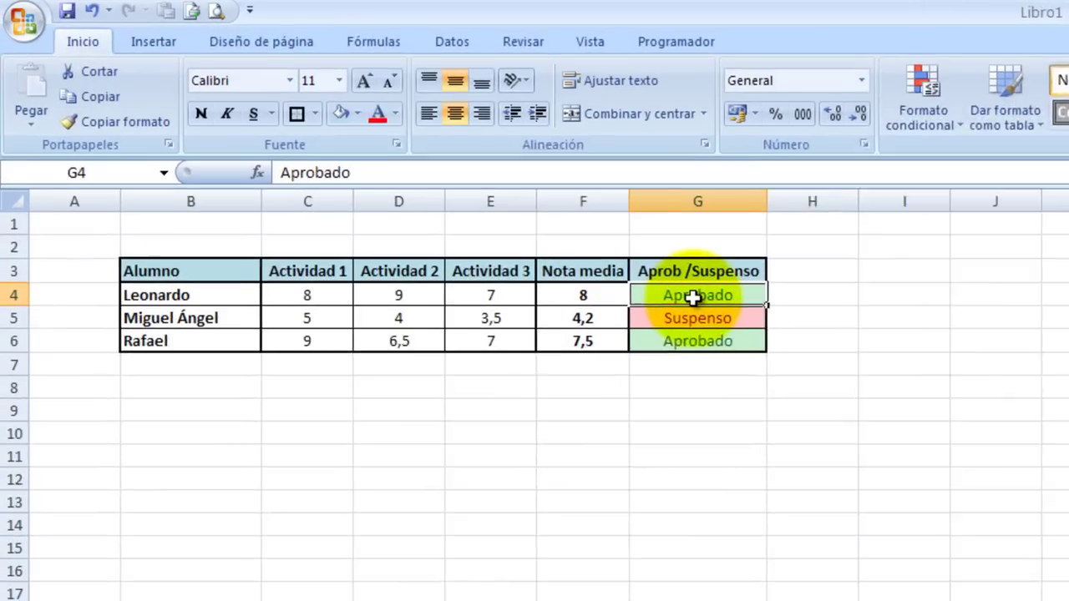
{"action": "key", "text": "Delete"}
{"action": "left_click", "coordinate": [755, 334]}
{"action": "key", "text": "Delete"}
{"action": "left_click", "coordinate": [754, 353]}
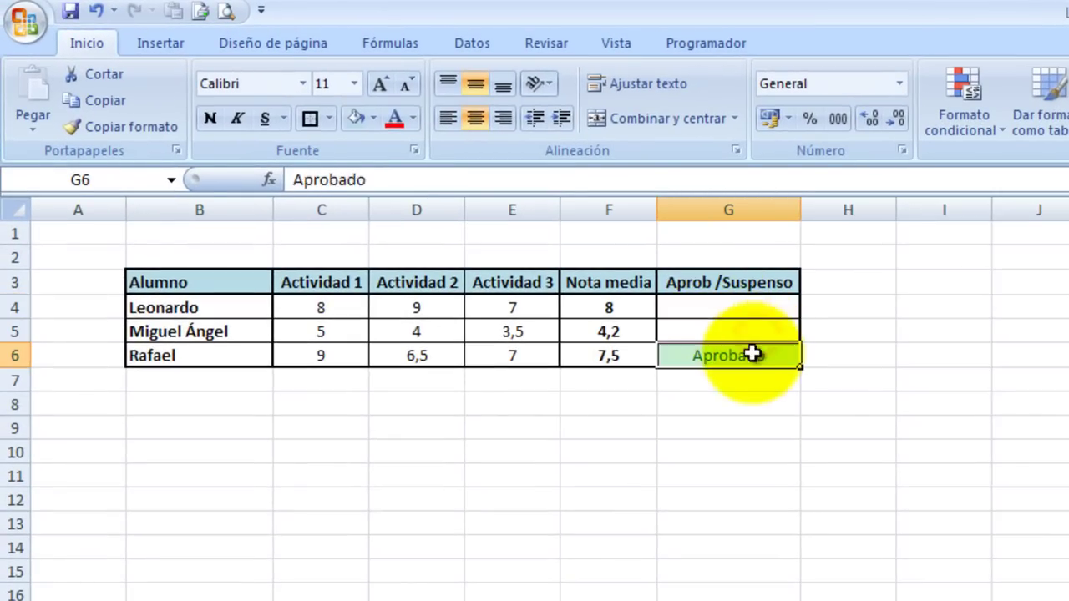
{"action": "key", "text": "Delete"}
{"action": "left_click", "coordinate": [743, 309]}
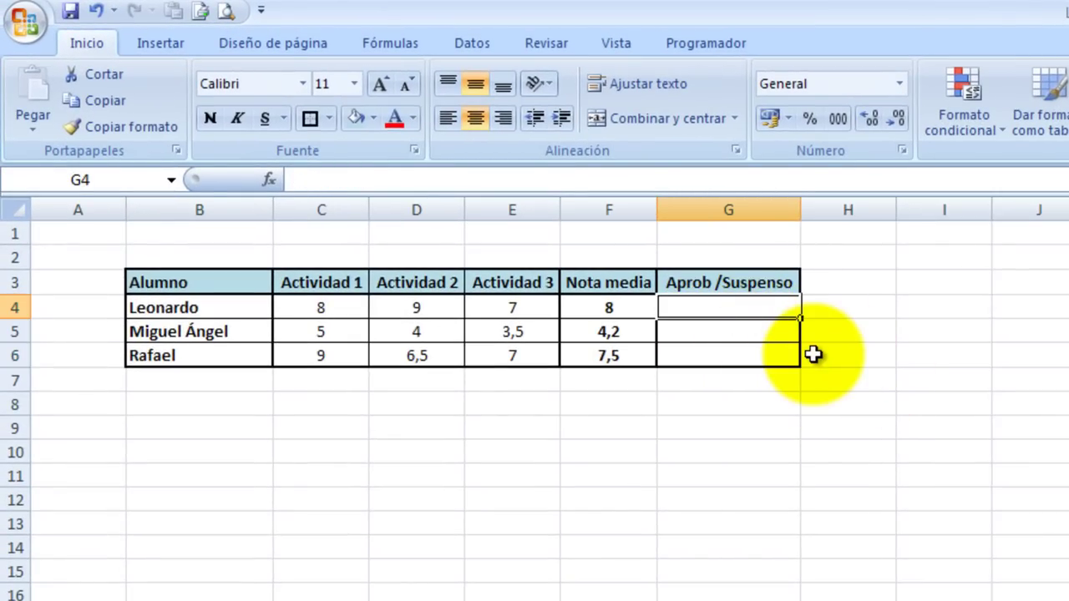
{"action": "type", "text": "cas"}
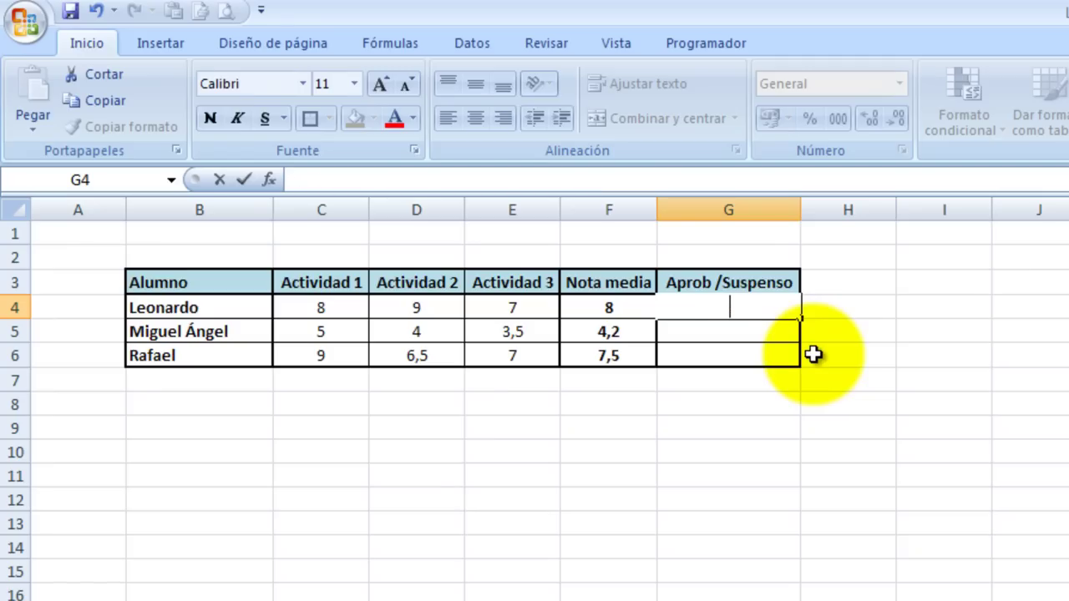
{"action": "type", "text": "cuperación"}
{"action": "key", "text": "Return"}
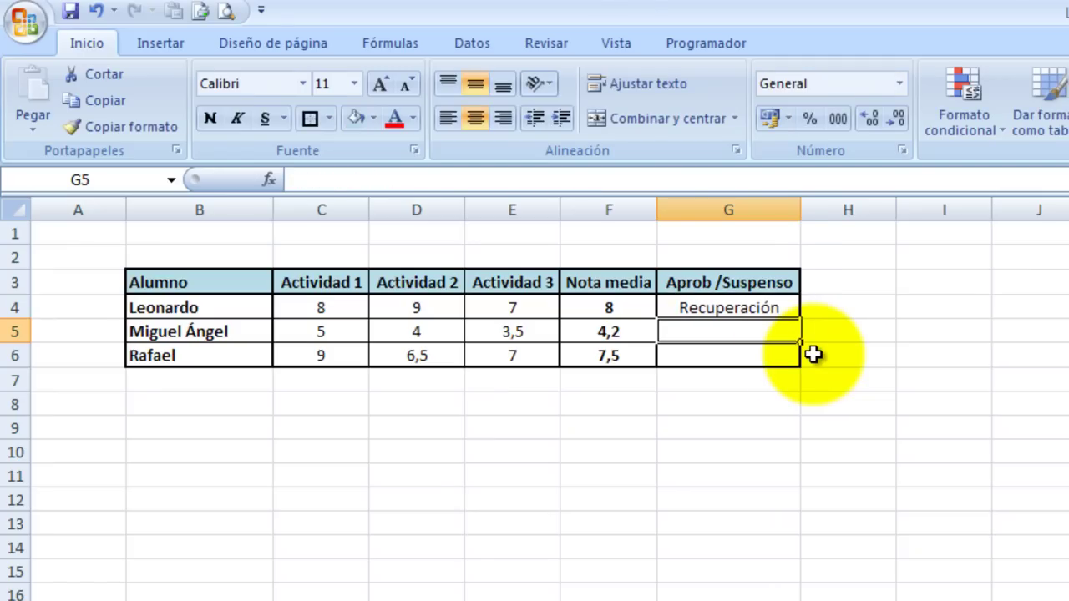
- Enter Aprobado, Suspenso and Aprobado in G4:G6 to check the green and red colouring
{"action": "left_click", "coordinate": [764, 307]}
{"action": "type", "text": "Aprobado"}
{"action": "key", "text": "Return"}
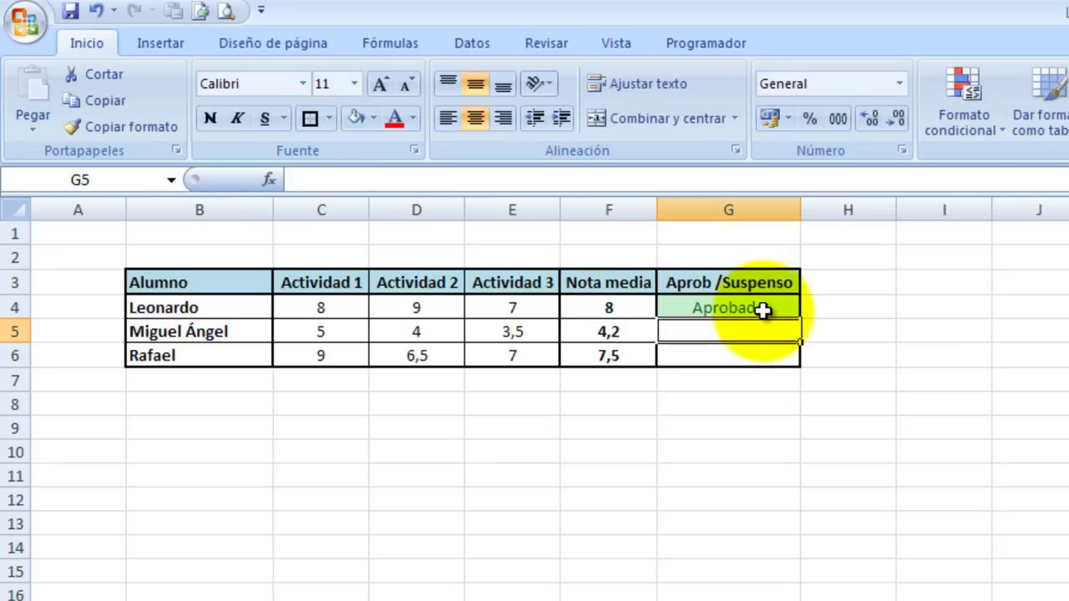
{"action": "type", "text": "Suspenso"}
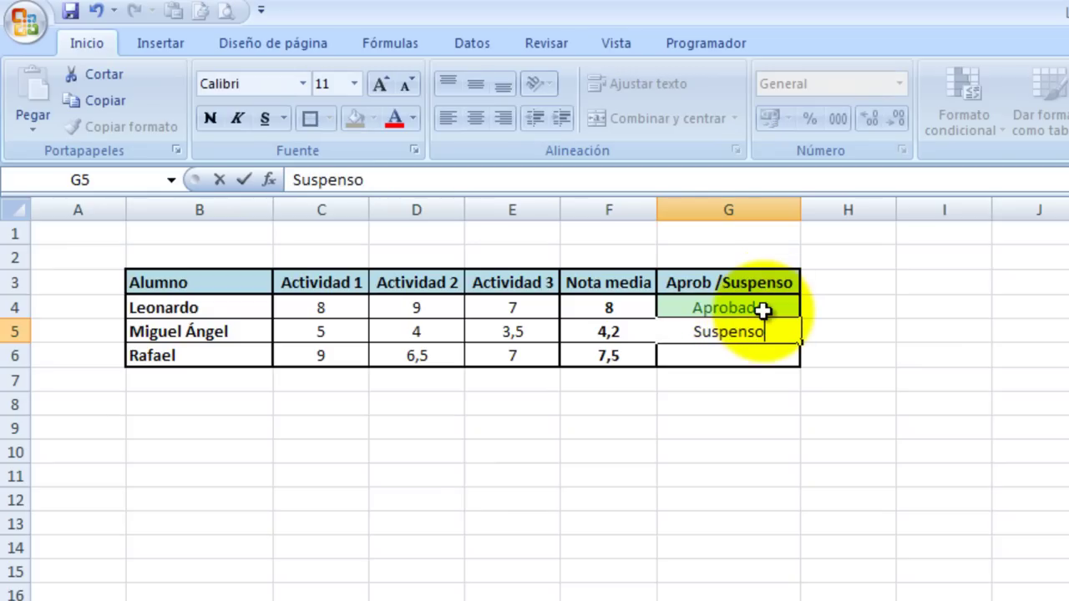
{"action": "key", "text": "Return"}
{"action": "type", "text": "Aprobado"}
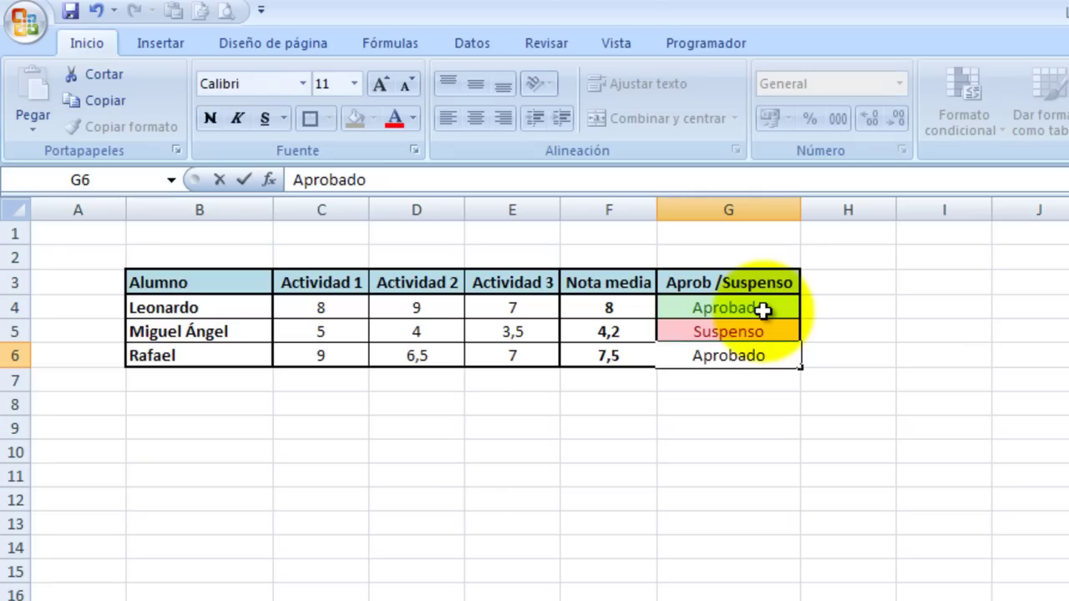
{"action": "key", "text": "Return"}
{"action": "left_click", "coordinate": [1033, 499]}
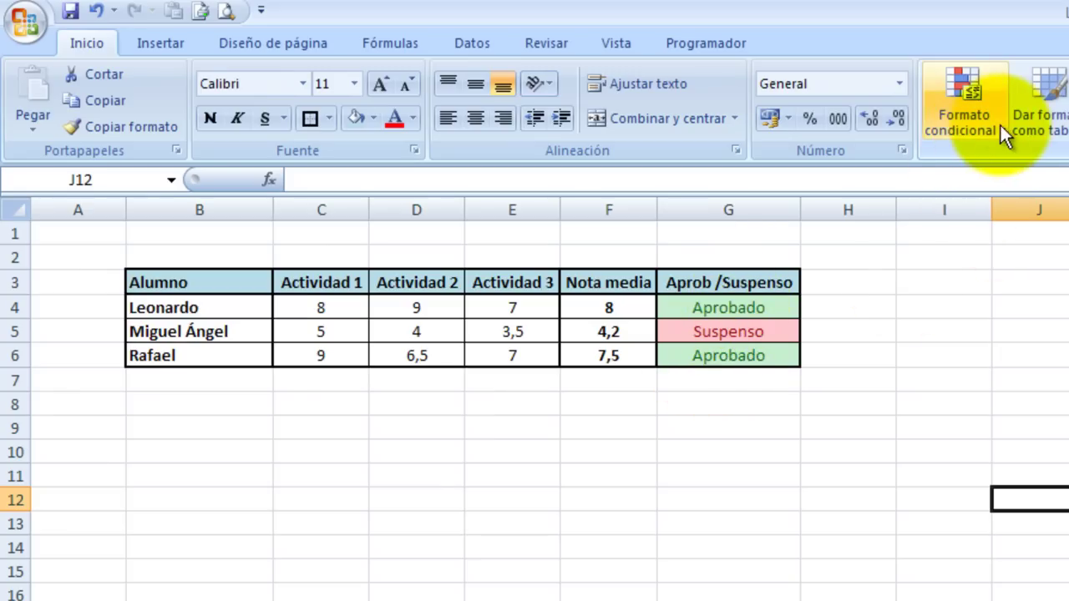
- Delete the three test results from G4, G5 and G6
{"action": "left_click", "coordinate": [731, 308]}
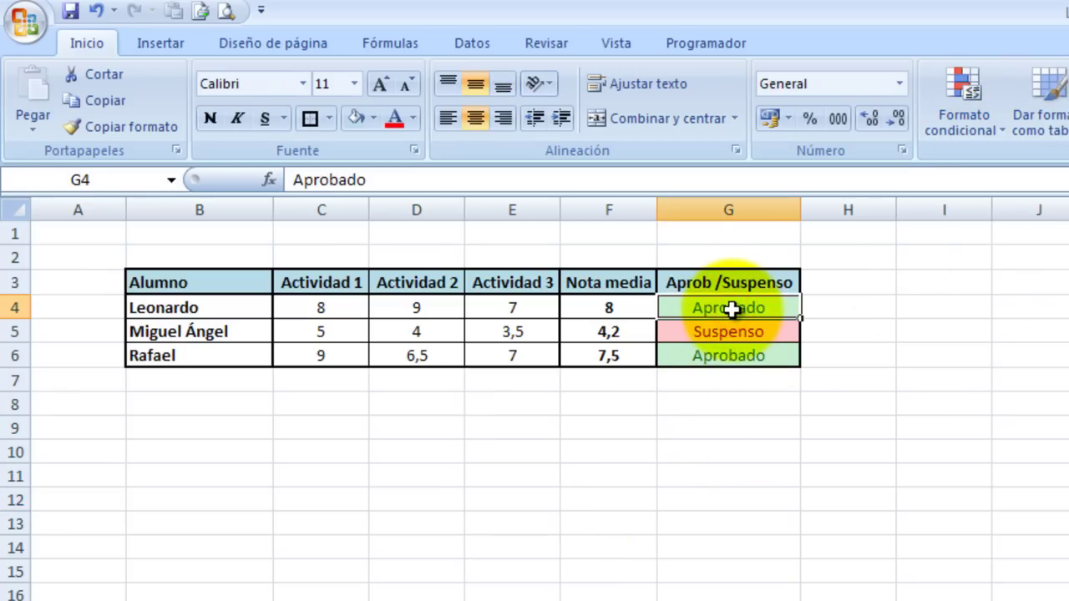
{"action": "key", "text": "Delete"}
{"action": "key", "text": "Down"}
{"action": "key", "text": "Delete"}
{"action": "key", "text": "Down"}
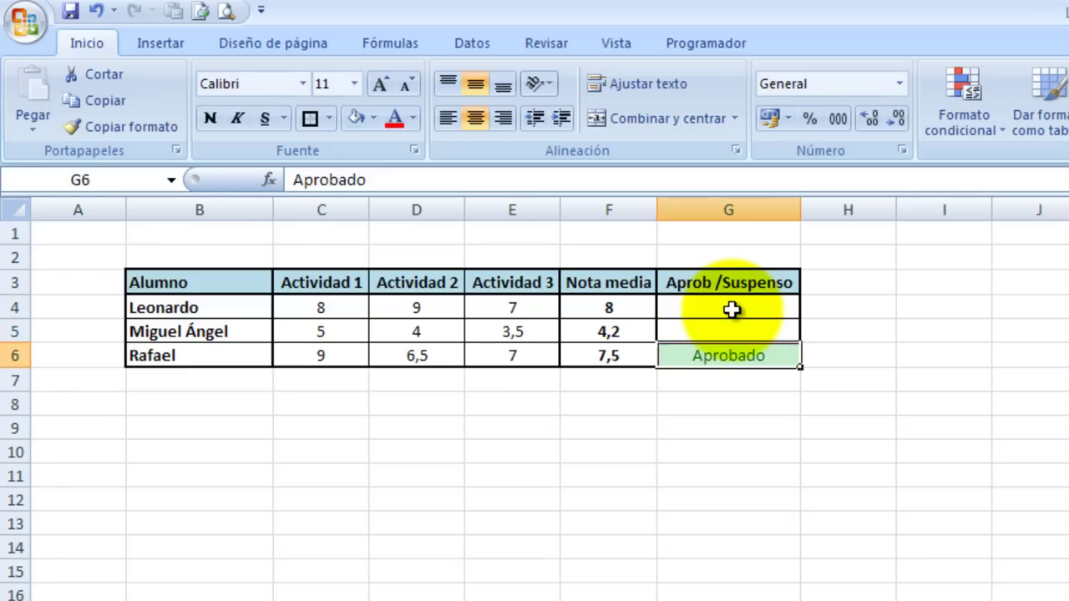
{"action": "key", "text": "Delete"}
{"action": "left_click", "coordinate": [816, 353]}
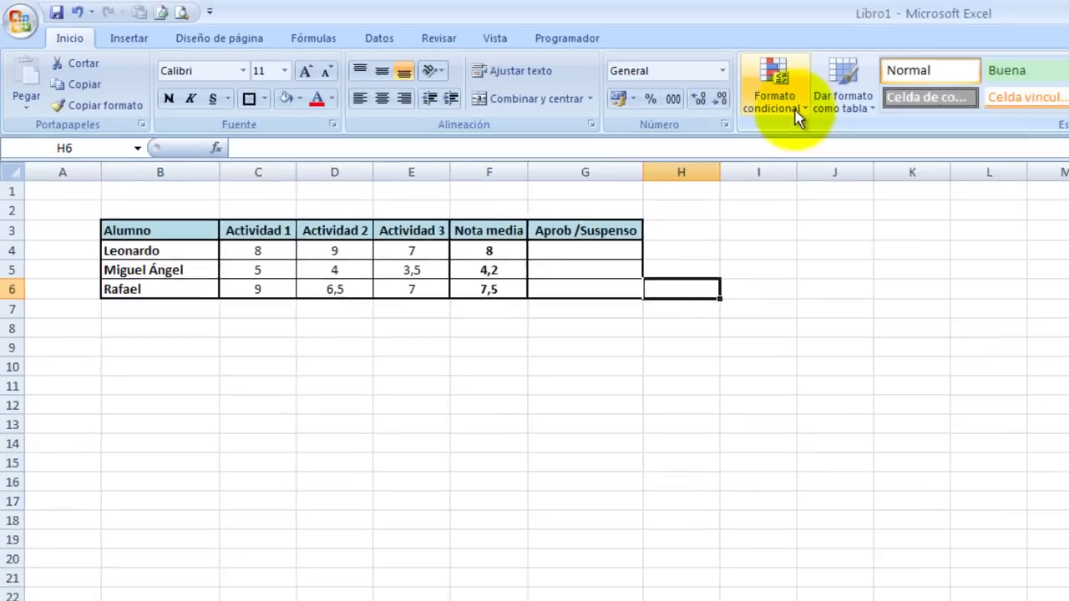
{"action": "left_click", "coordinate": [681, 93]}
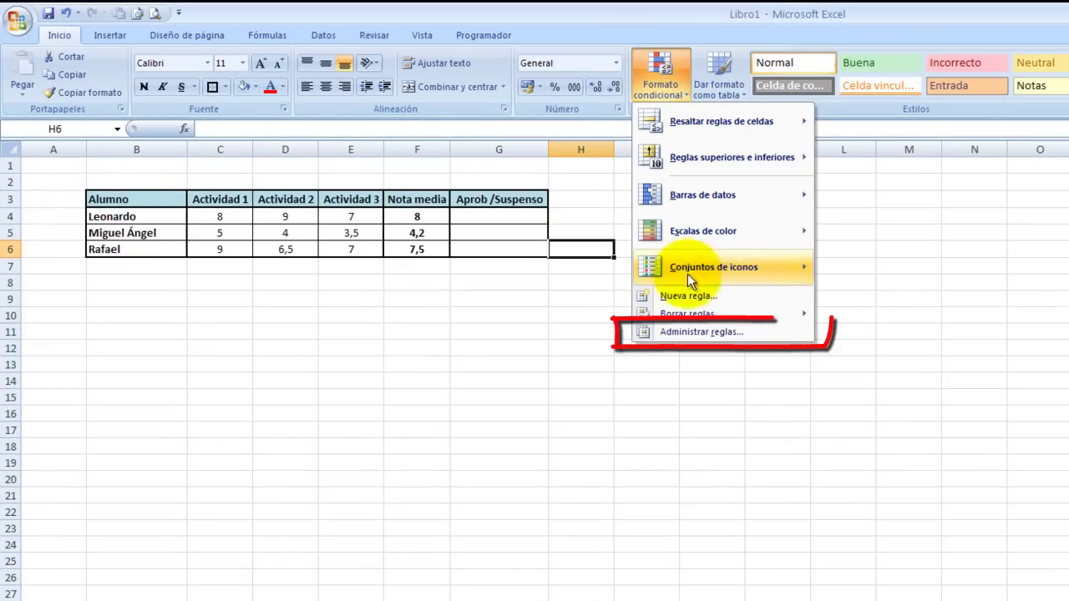
{"action": "left_click", "coordinate": [701, 332]}
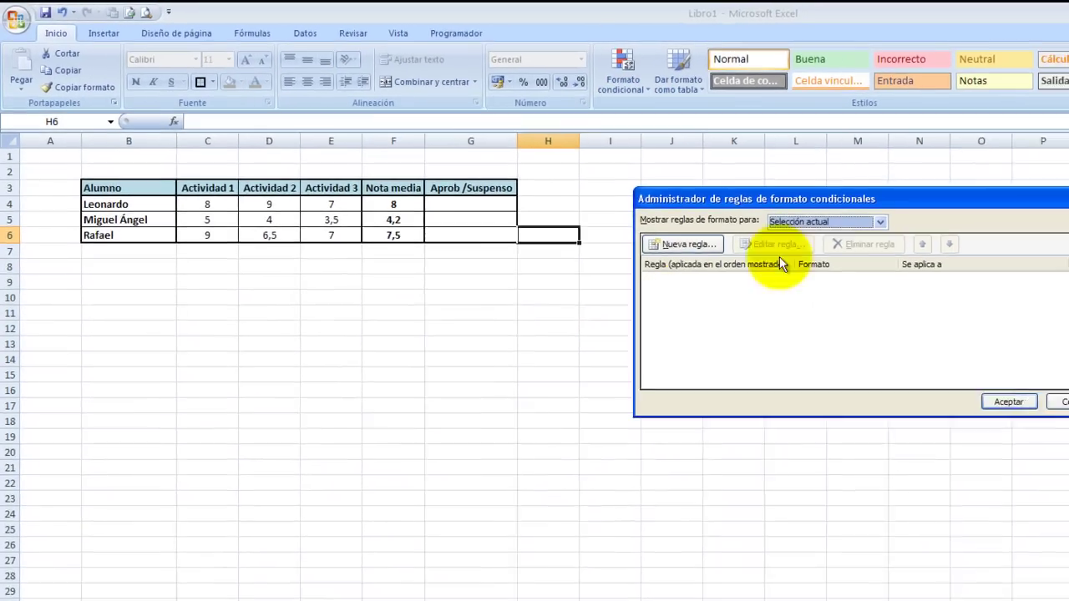
{"action": "left_click", "coordinate": [731, 201]}
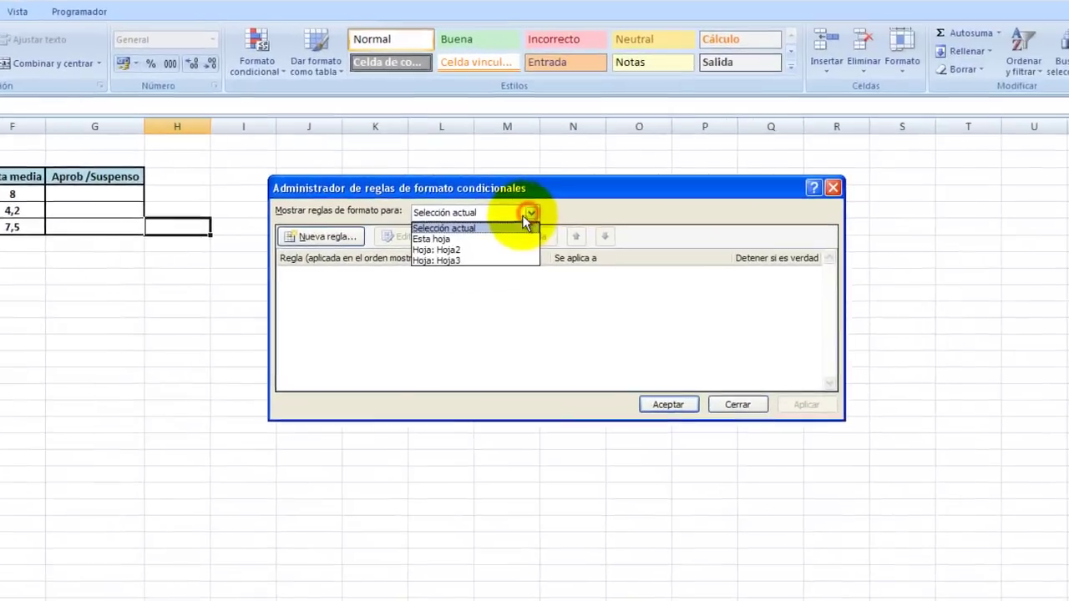
{"action": "left_click", "coordinate": [468, 240]}
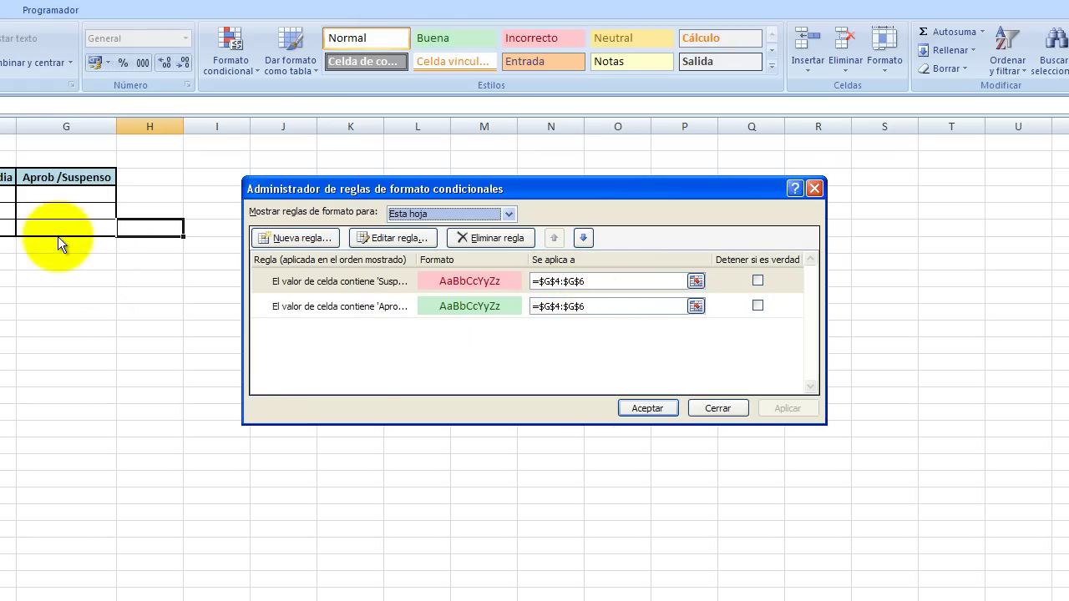
{"action": "left_click", "coordinate": [462, 285]}
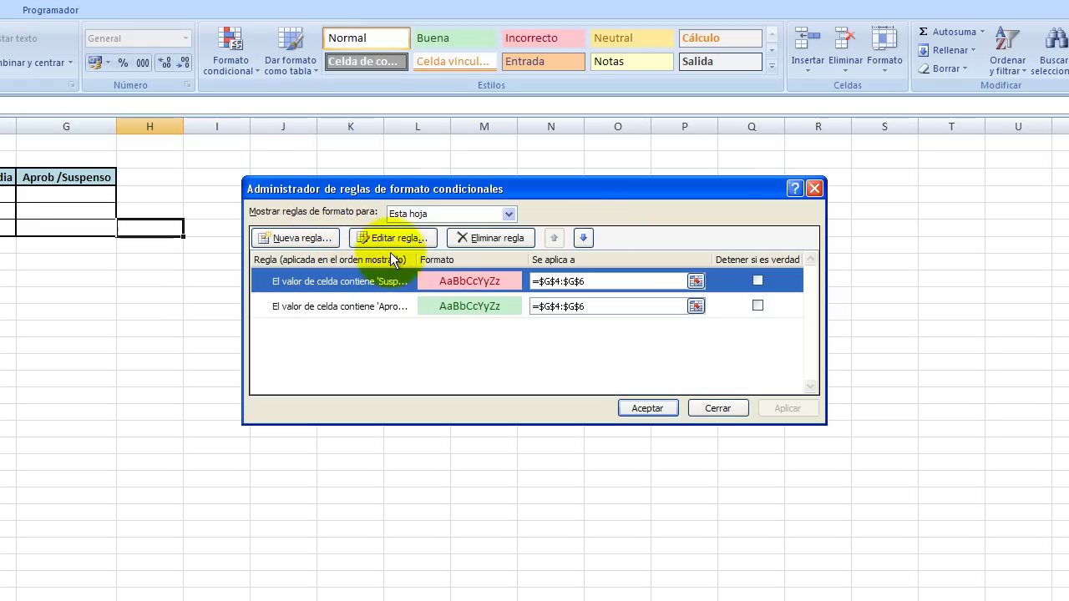
{"action": "left_click", "coordinate": [381, 309]}
{"action": "left_click", "coordinate": [381, 284]}
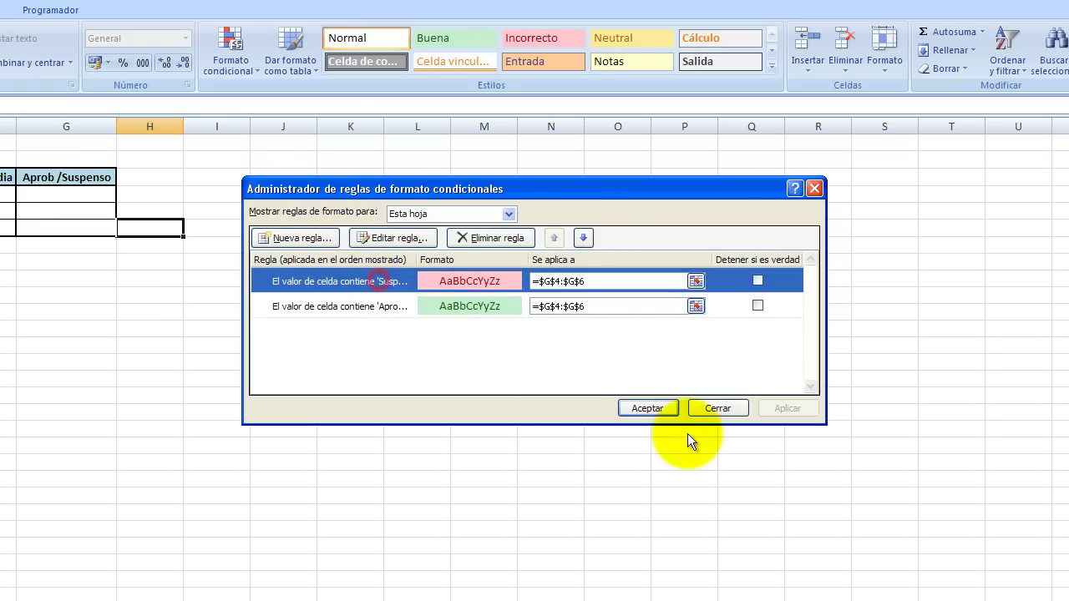
{"action": "left_click", "coordinate": [717, 409]}
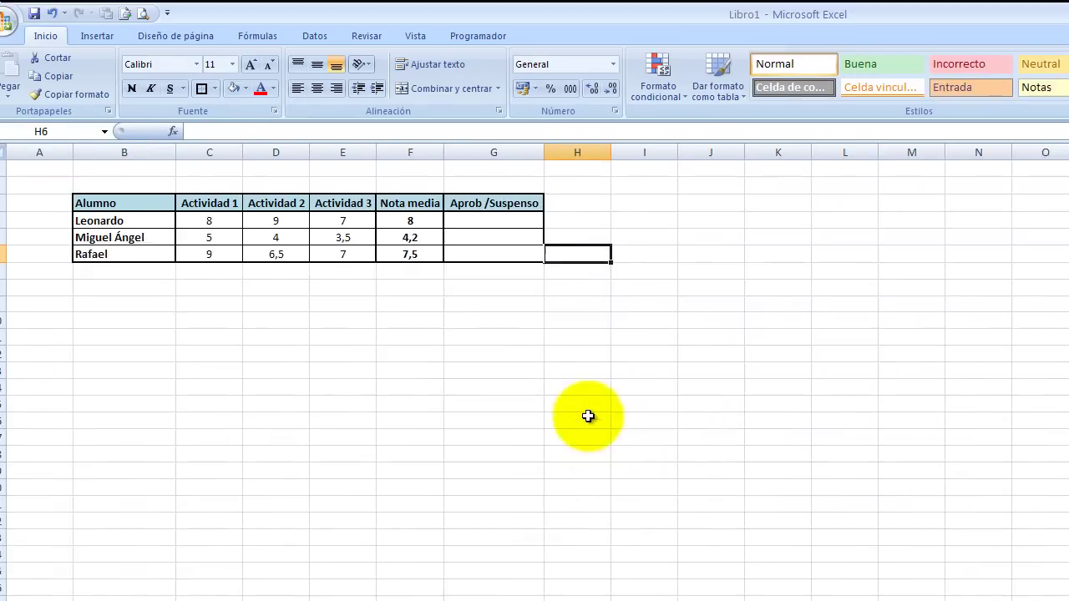
{"action": "left_click", "coordinate": [514, 306]}
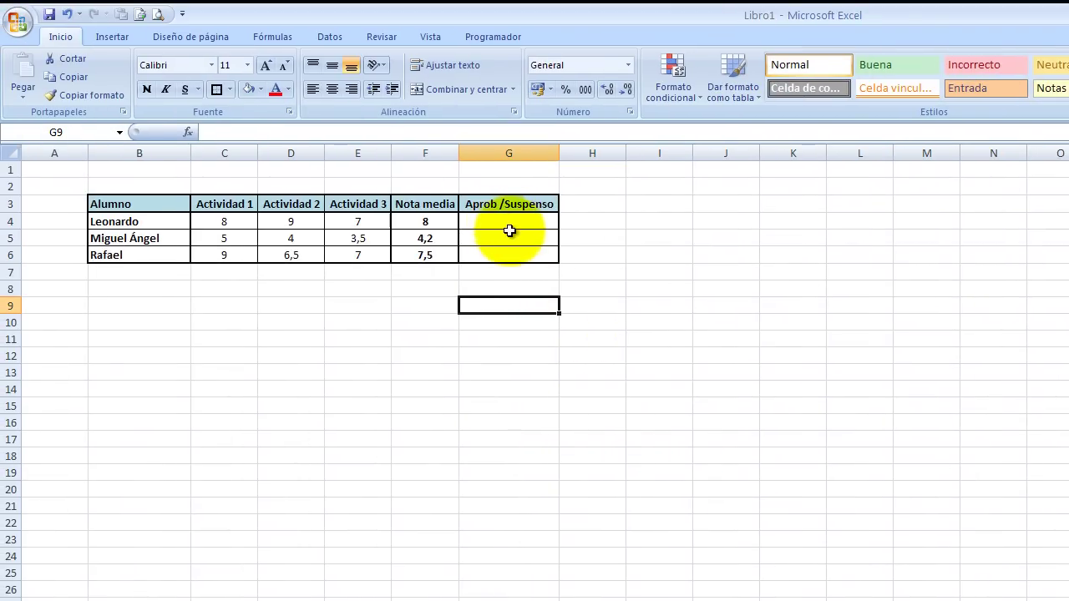
{"action": "left_click", "coordinate": [504, 221]}
{"action": "left_click", "coordinate": [504, 239]}
{"action": "left_click", "coordinate": [503, 254]}
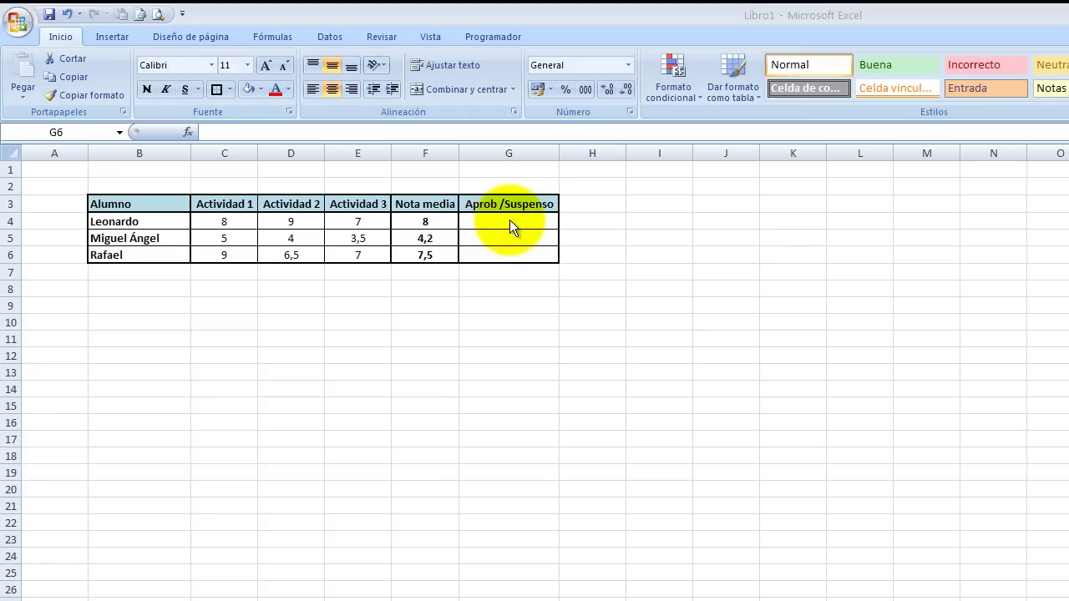
{"action": "left_click", "coordinate": [509, 221]}
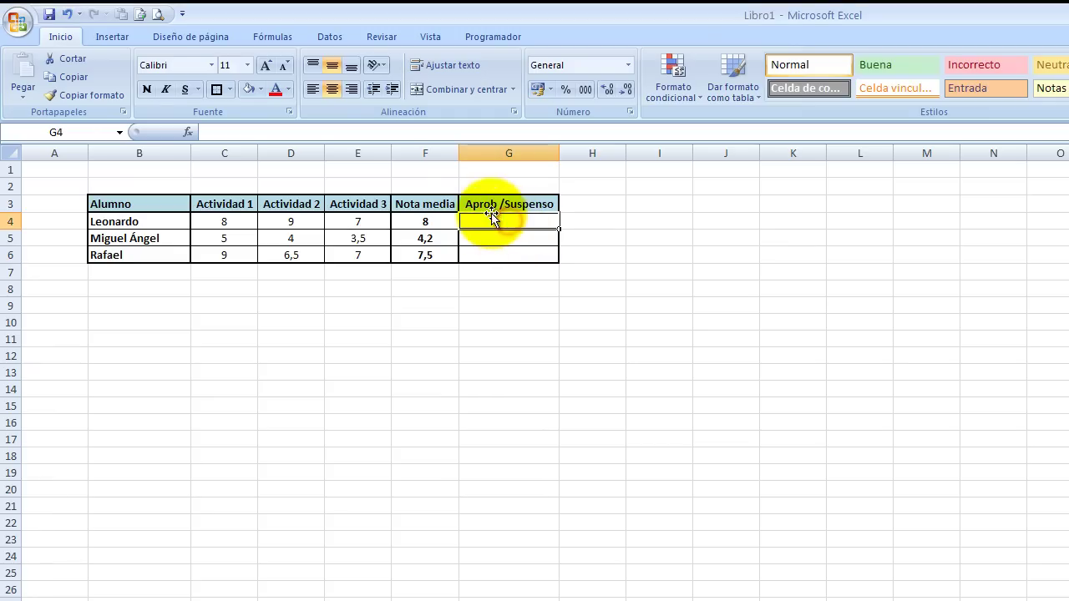
- Type =si(F4<5;"Suspenso";"Aprobado") into G4, clicking F4 for the condition
{"action": "left_click", "coordinate": [228, 132]}
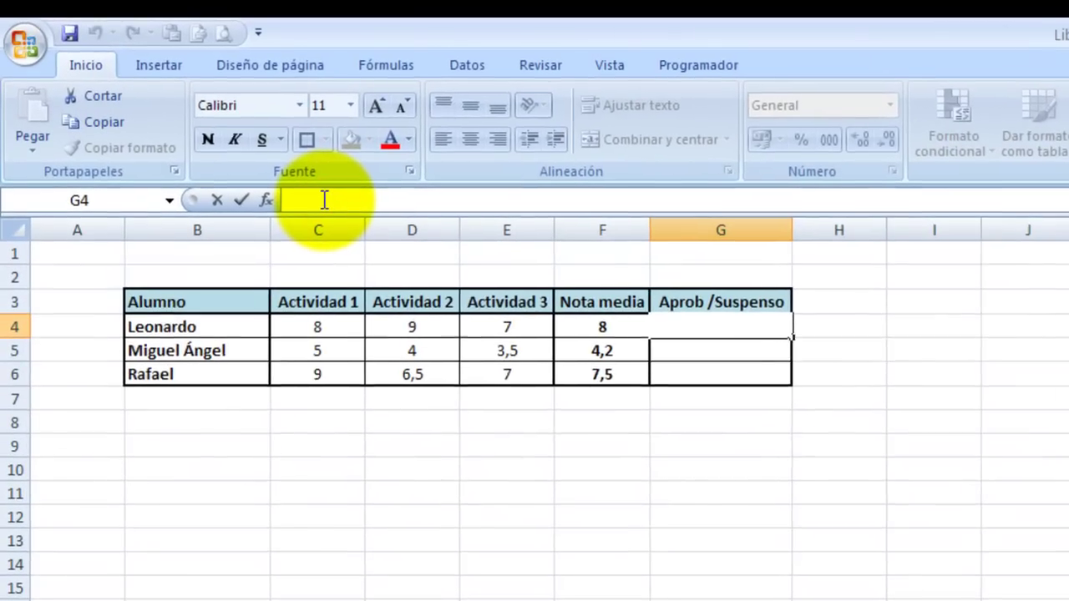
{"action": "type", "text": "="}
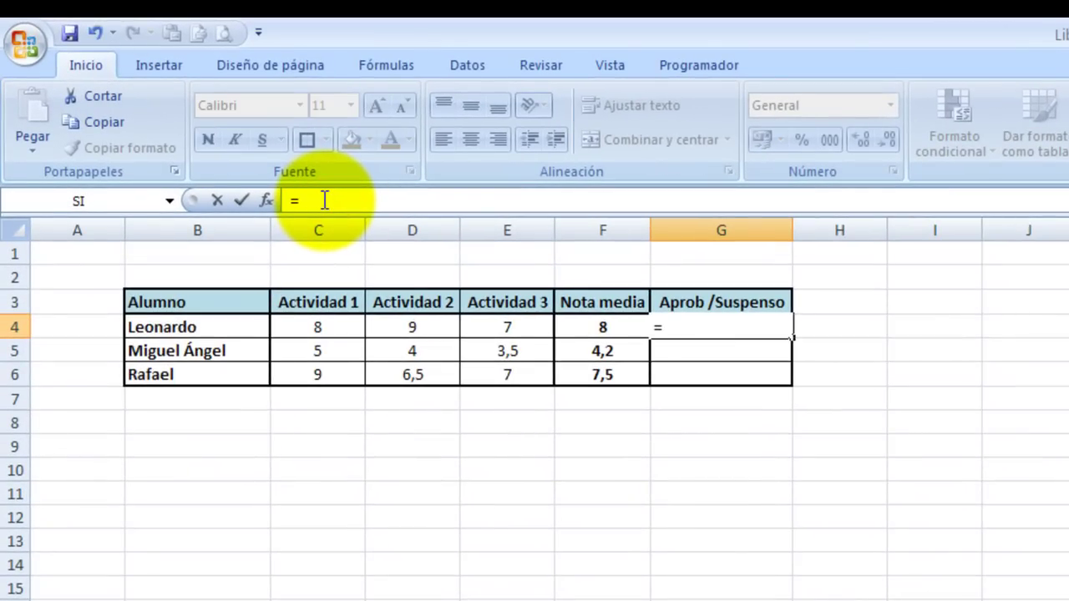
{"action": "type", "text": "si"}
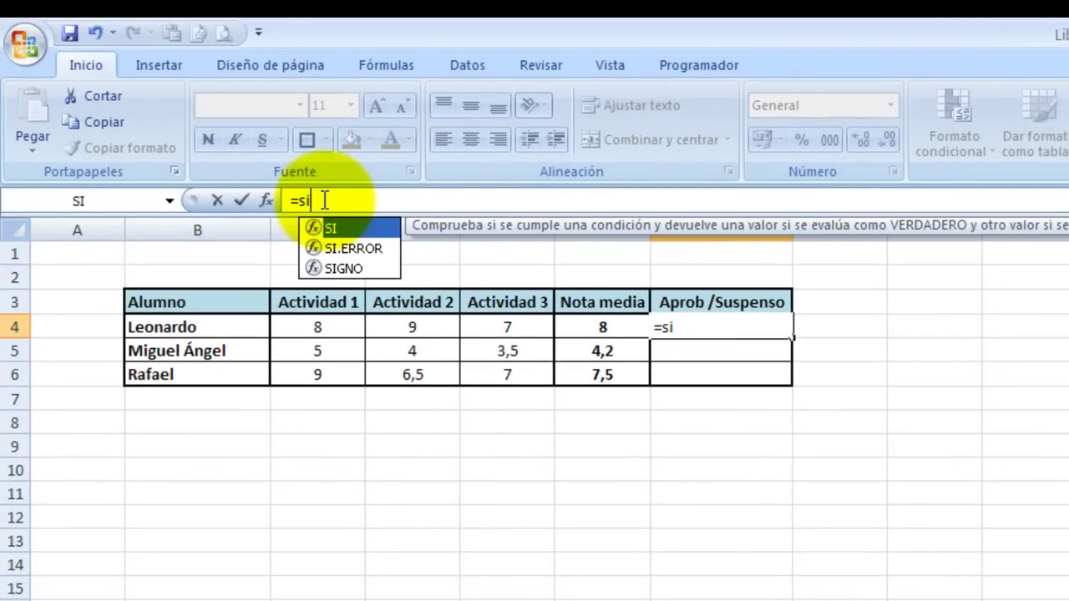
{"action": "type", "text": "("}
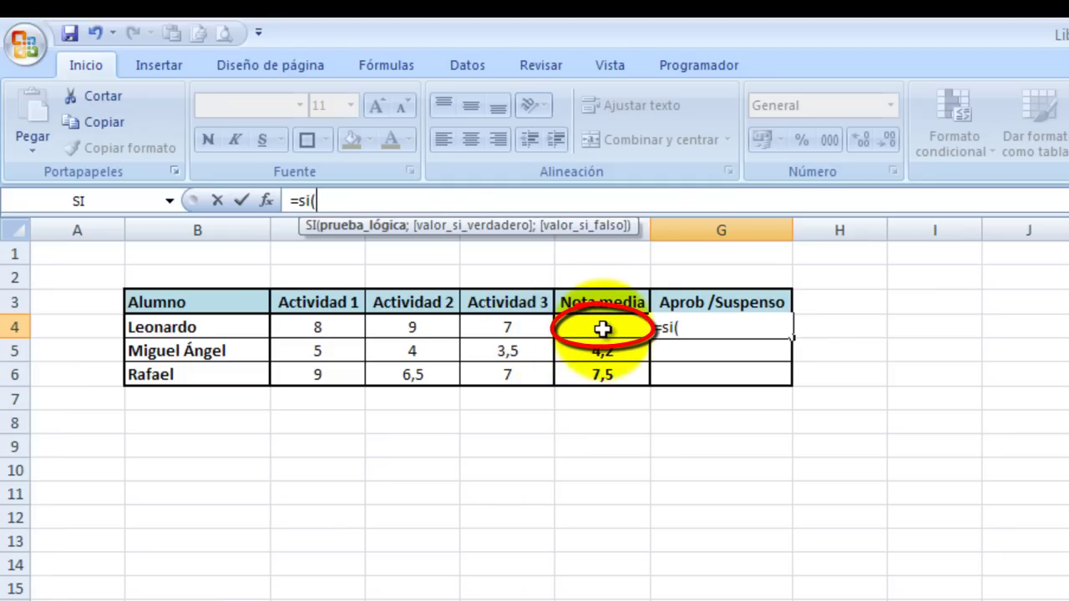
{"action": "left_click", "coordinate": [603, 328]}
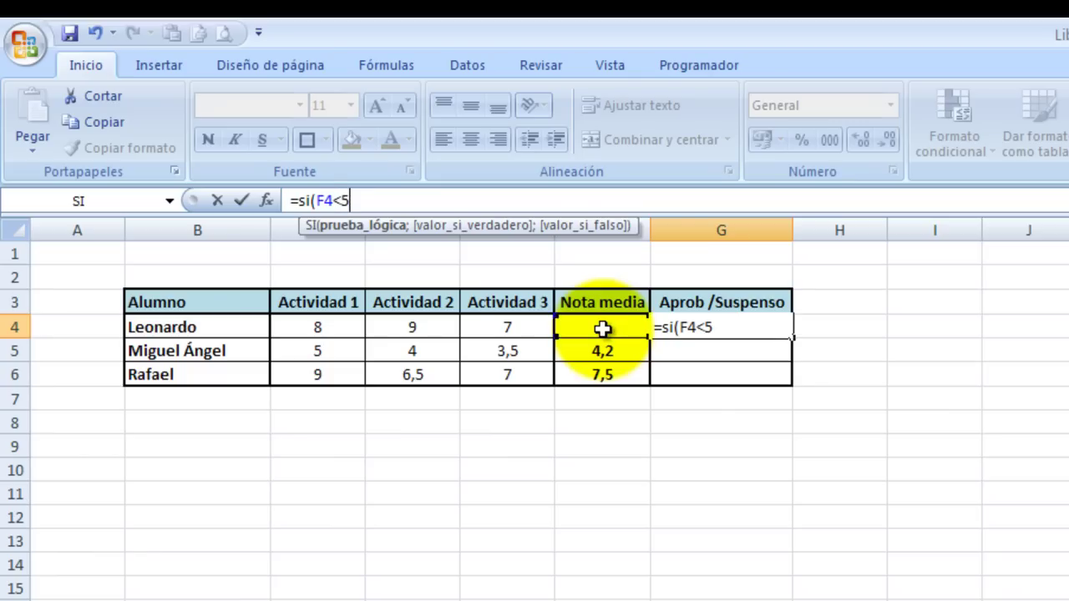
{"action": "type", "text": ";"}
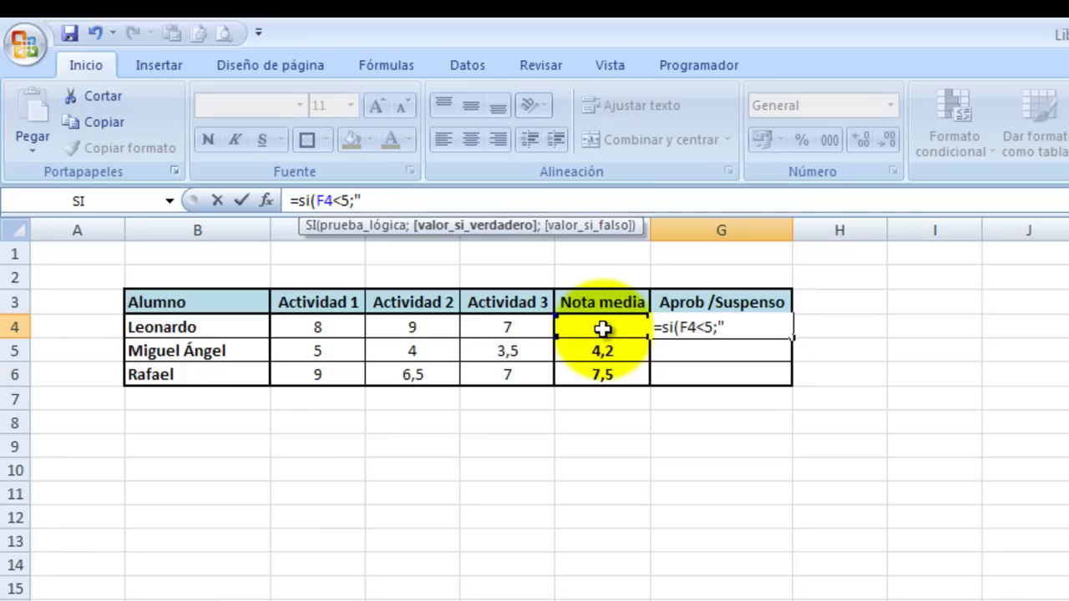
{"action": "type", "text": "nso"}
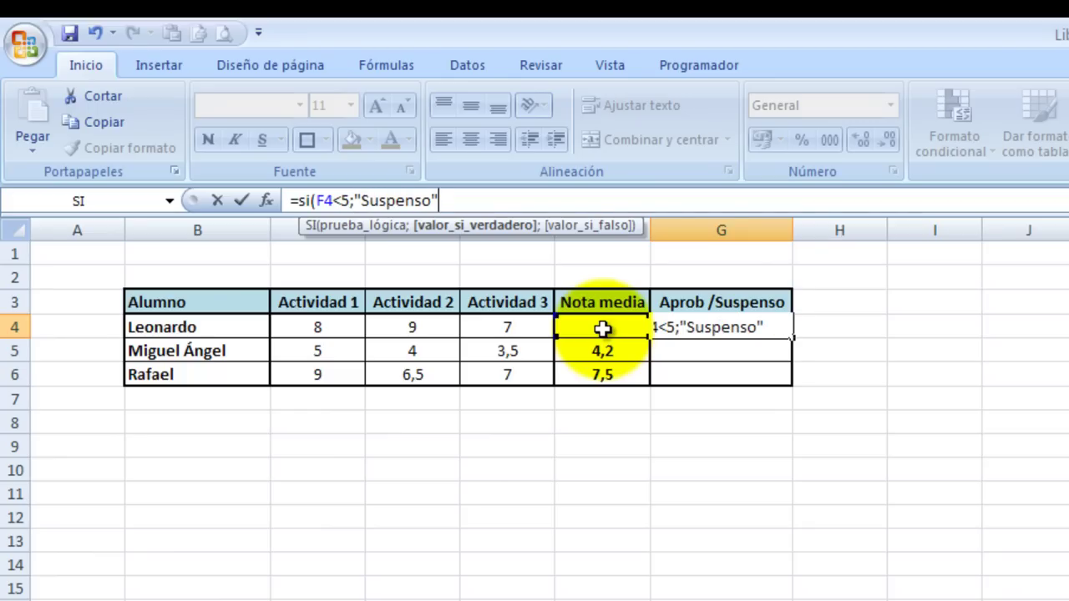
{"action": "type", "text": ";"}
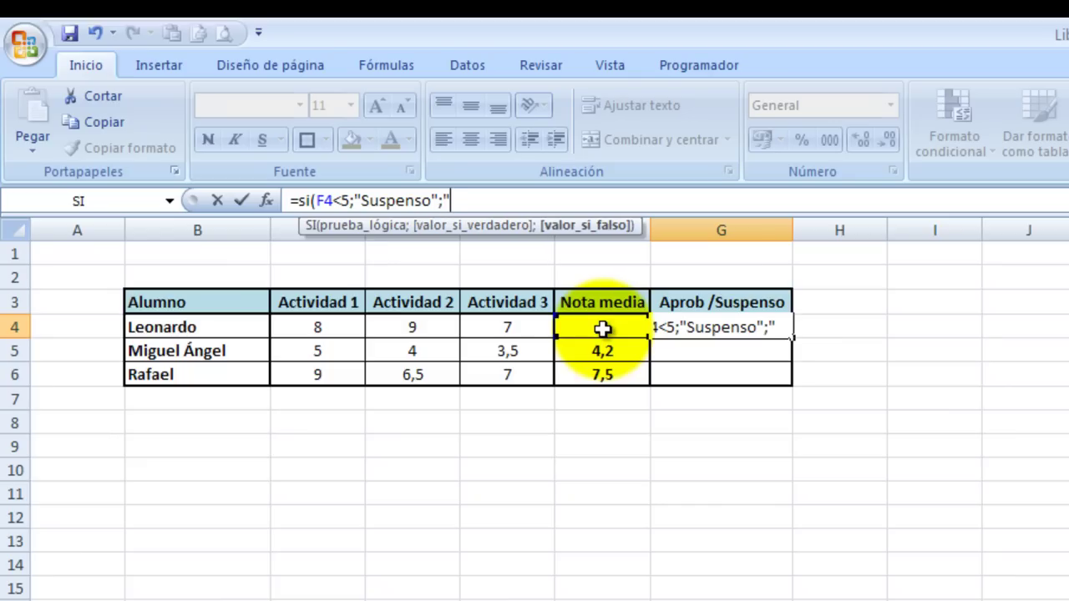
{"action": "type", "text": "proba"}
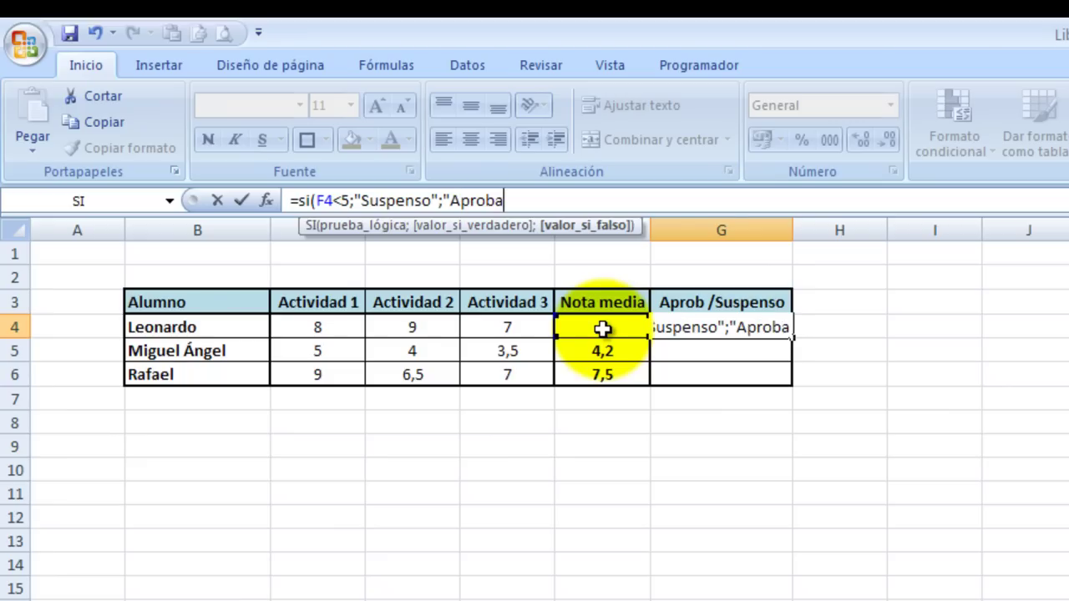
{"action": "type", "text": "do"}
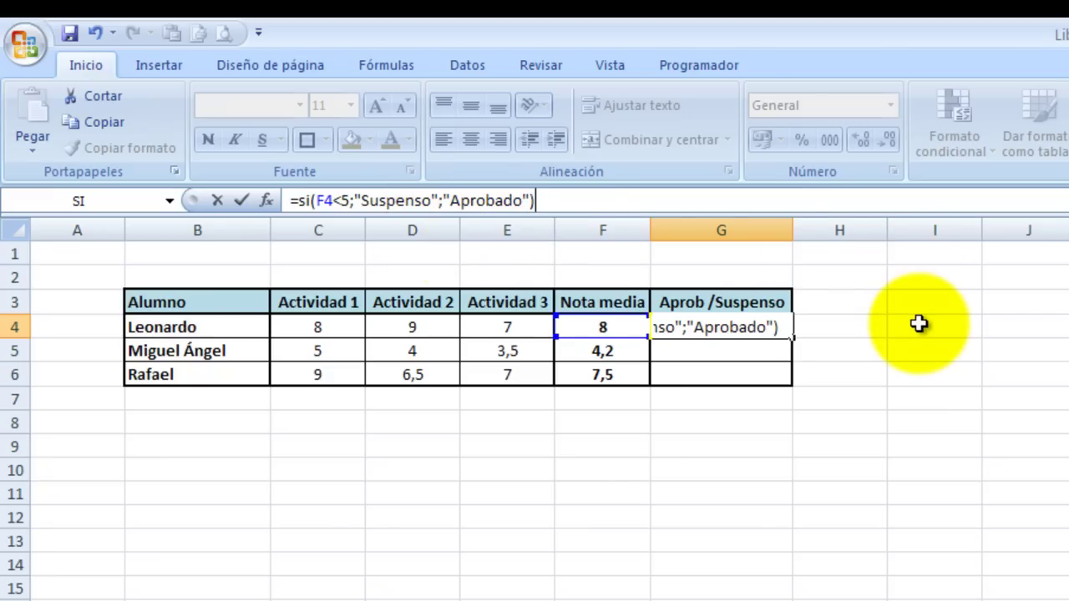
- Confirm the SI formula in G4 and fill it down to G6
{"action": "key", "text": "Return"}
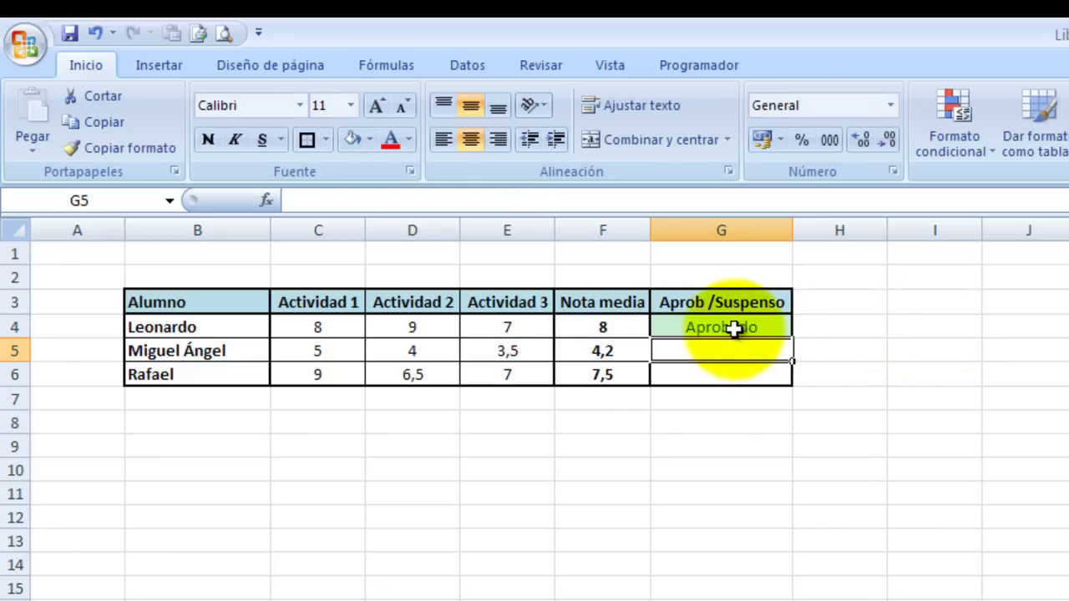
{"action": "left_click", "coordinate": [764, 329]}
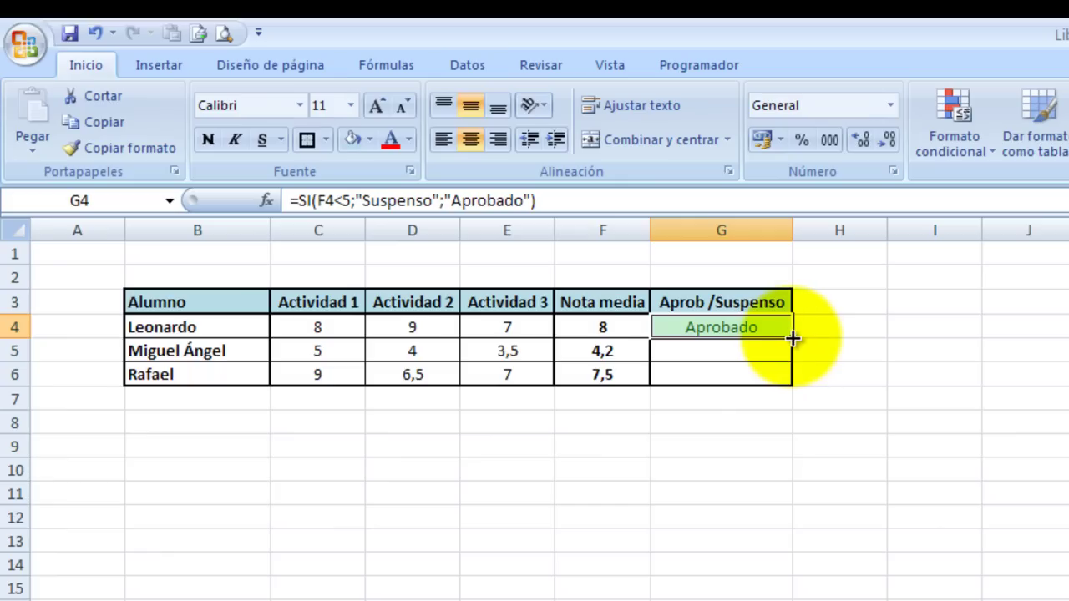
{"action": "left_click_drag", "start_coordinate": [793, 338], "coordinate": [783, 418]}
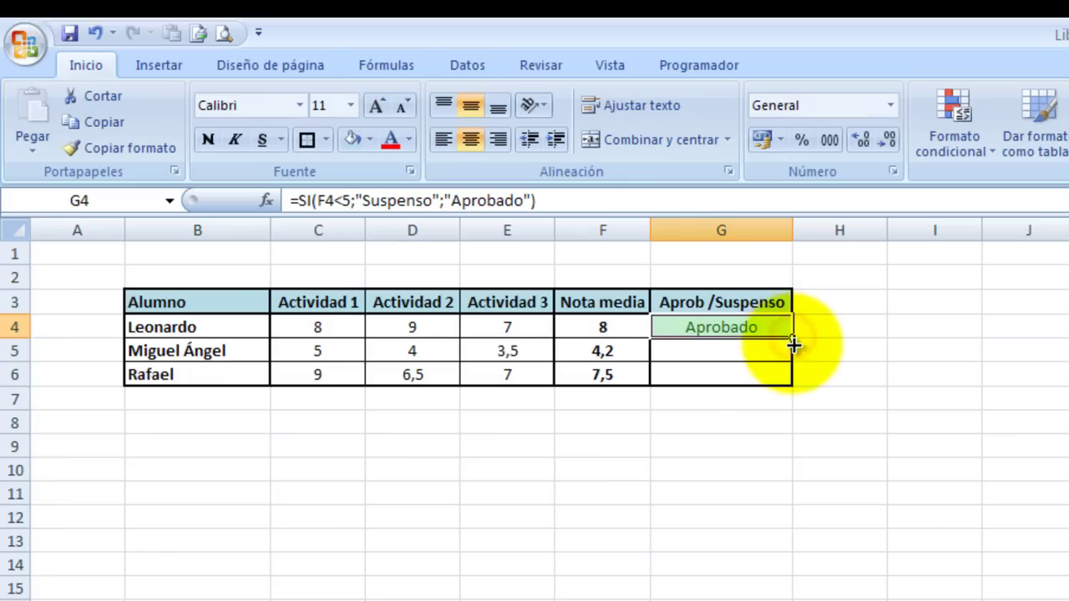
{"action": "left_click", "coordinate": [804, 423]}
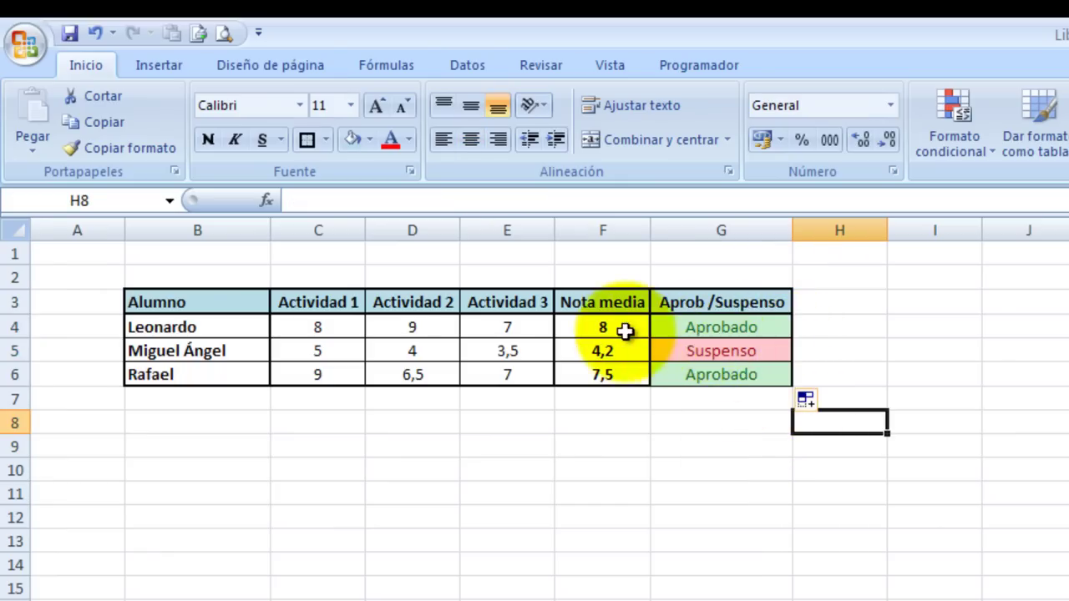
- Check that the formulas in G4, G5 and G6 test F4, F5 and F6 respectively
{"action": "left_click", "coordinate": [715, 357]}
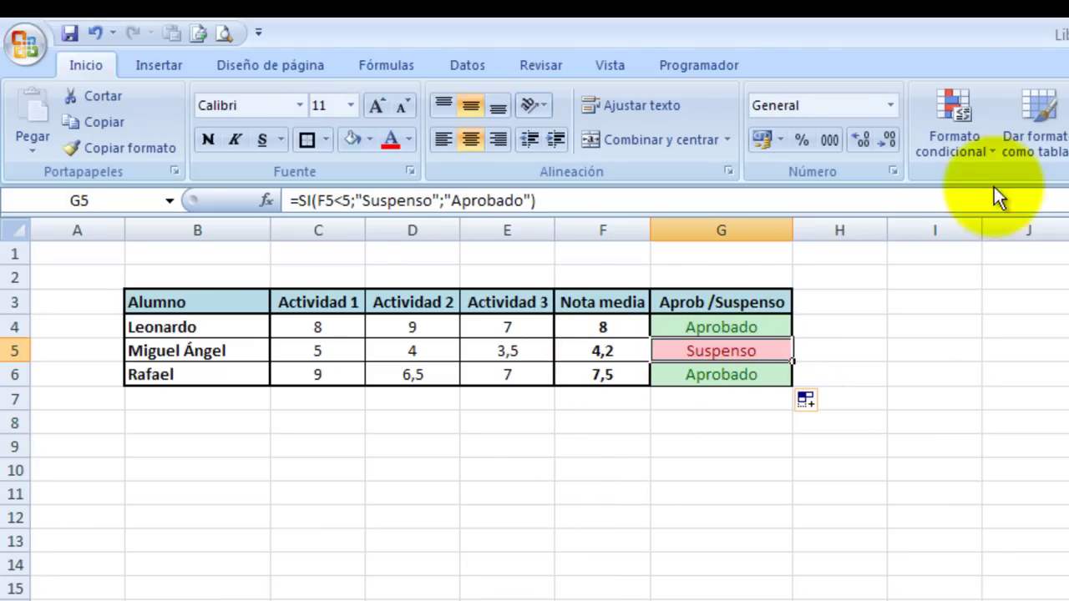
{"action": "left_click", "coordinate": [721, 375]}
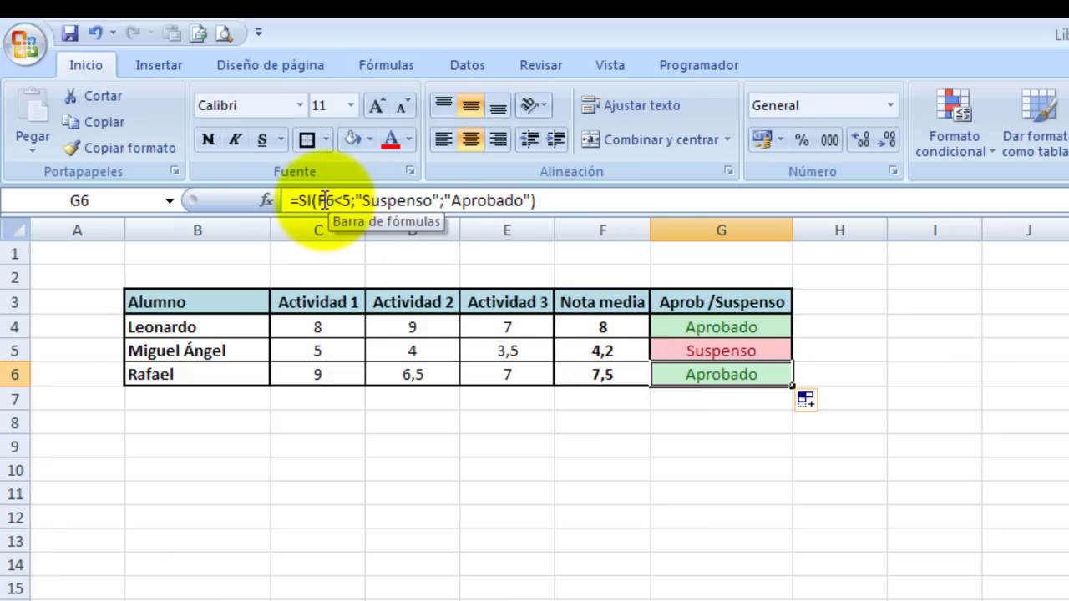
{"action": "left_click", "coordinate": [723, 328]}
{"action": "left_click", "coordinate": [722, 351]}
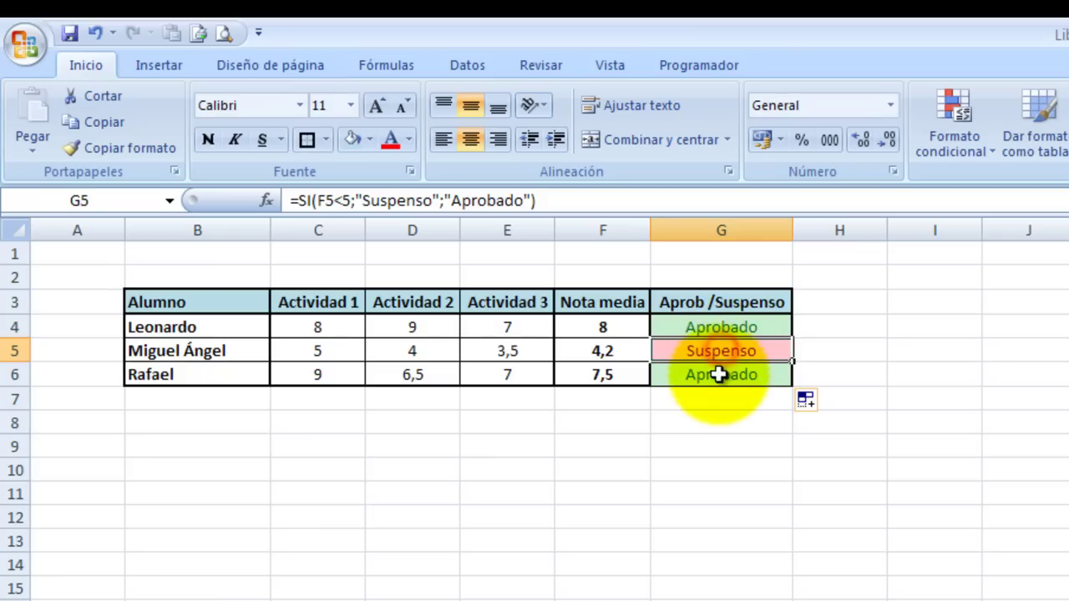
{"action": "left_click", "coordinate": [720, 376]}
{"action": "left_click", "coordinate": [705, 328]}
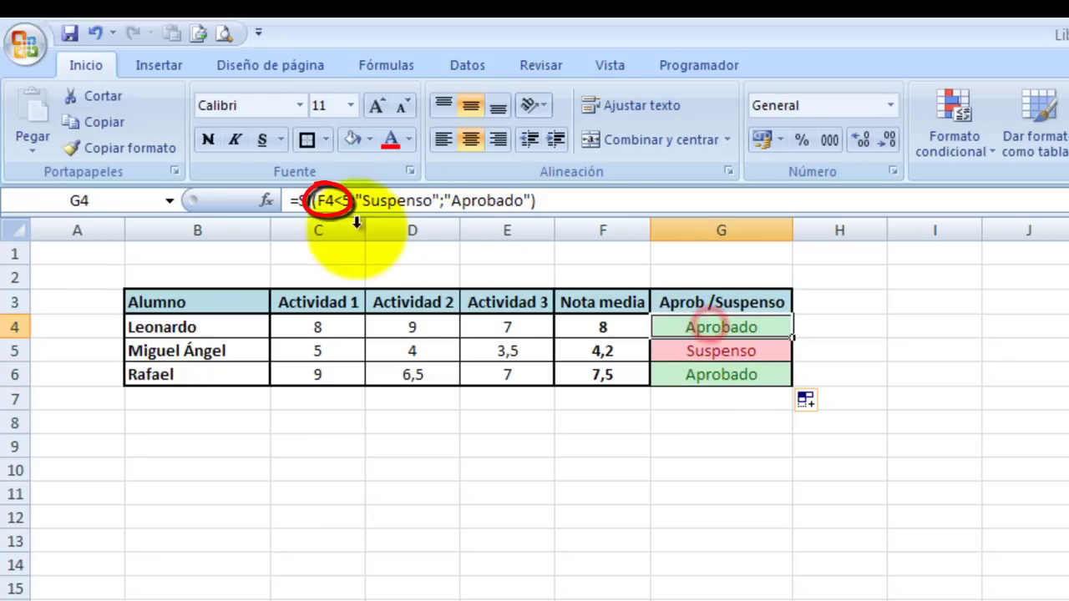
{"action": "left_click", "coordinate": [754, 351]}
{"action": "left_click", "coordinate": [746, 375]}
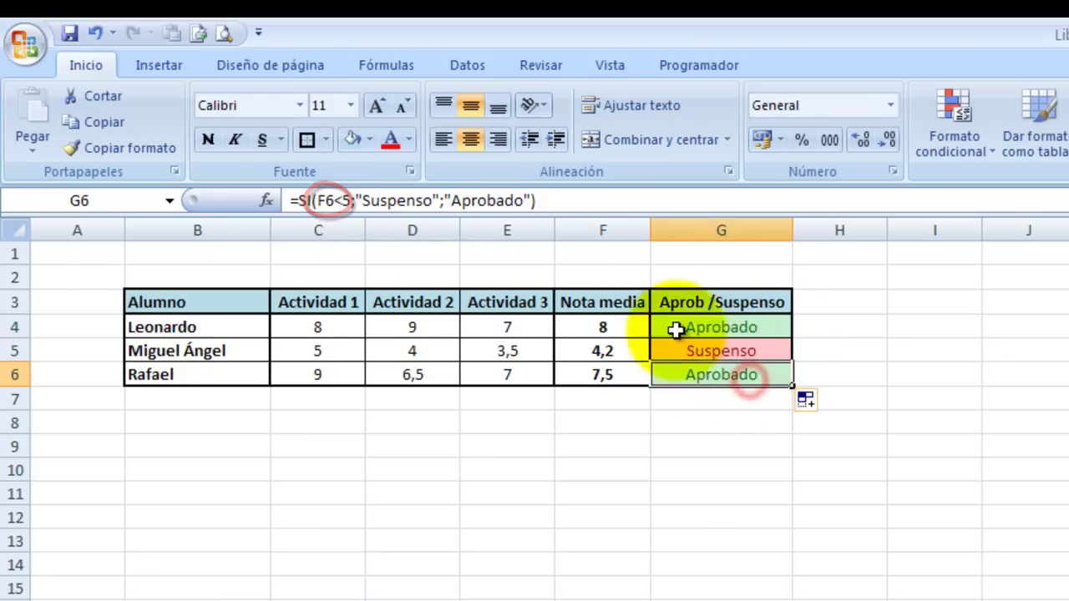
{"action": "left_click", "coordinate": [894, 445]}
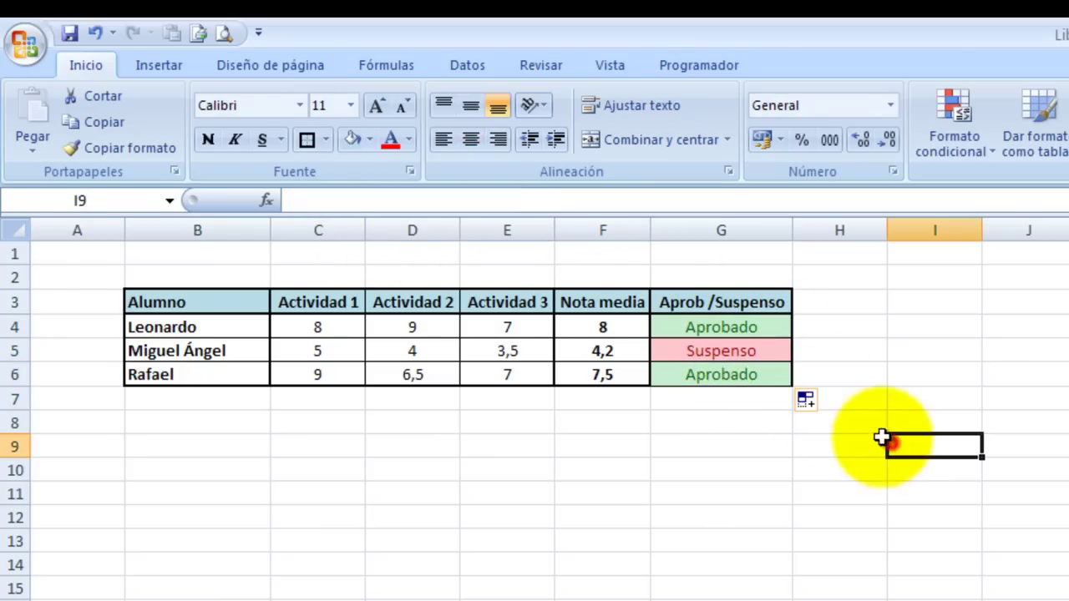
{"action": "left_click", "coordinate": [758, 379]}
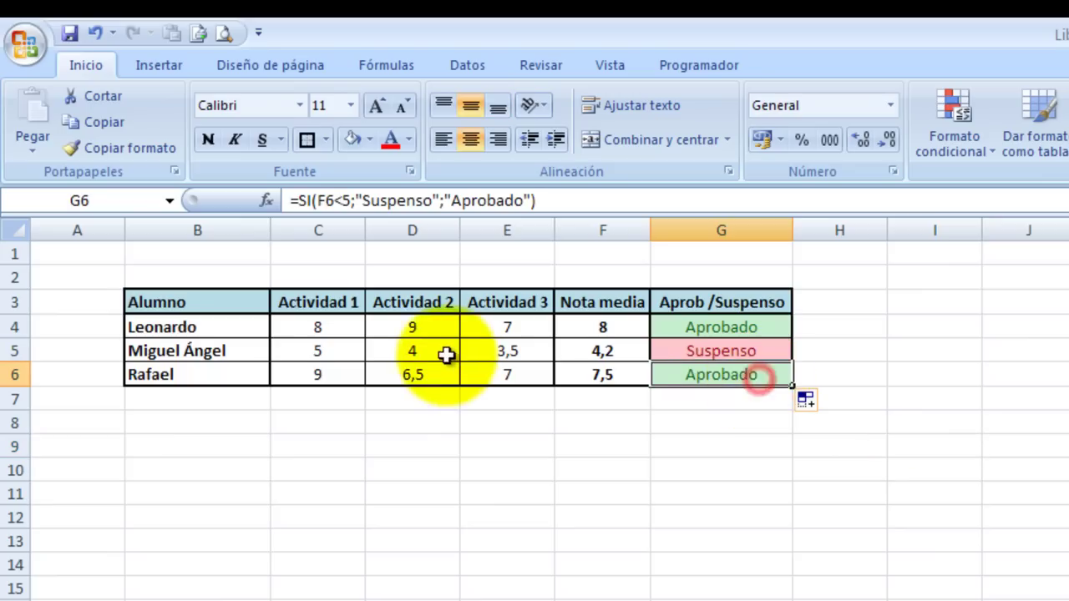
{"action": "left_click", "coordinate": [850, 340]}
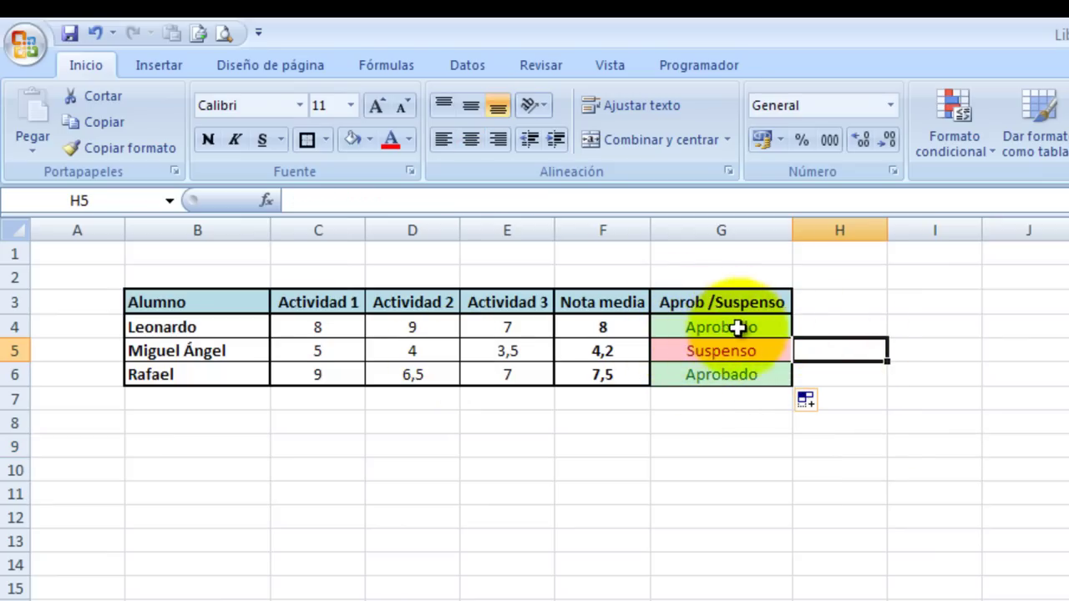
{"action": "left_click", "coordinate": [1051, 584]}
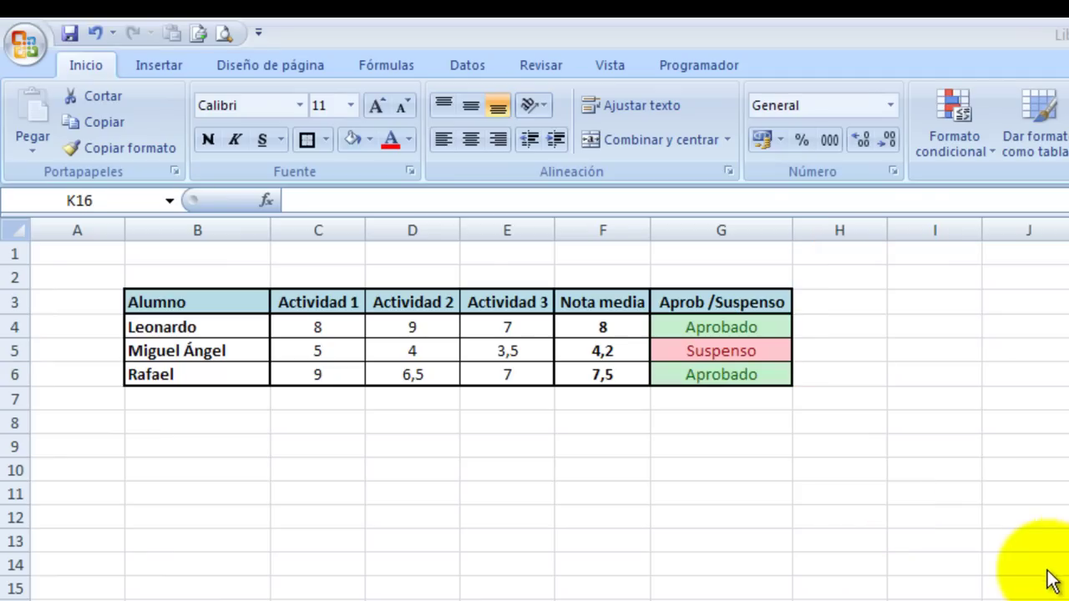
- Check the F6 average formula and change the Actividad 1 grade in C6 to 1
{"action": "left_click", "coordinate": [605, 372]}
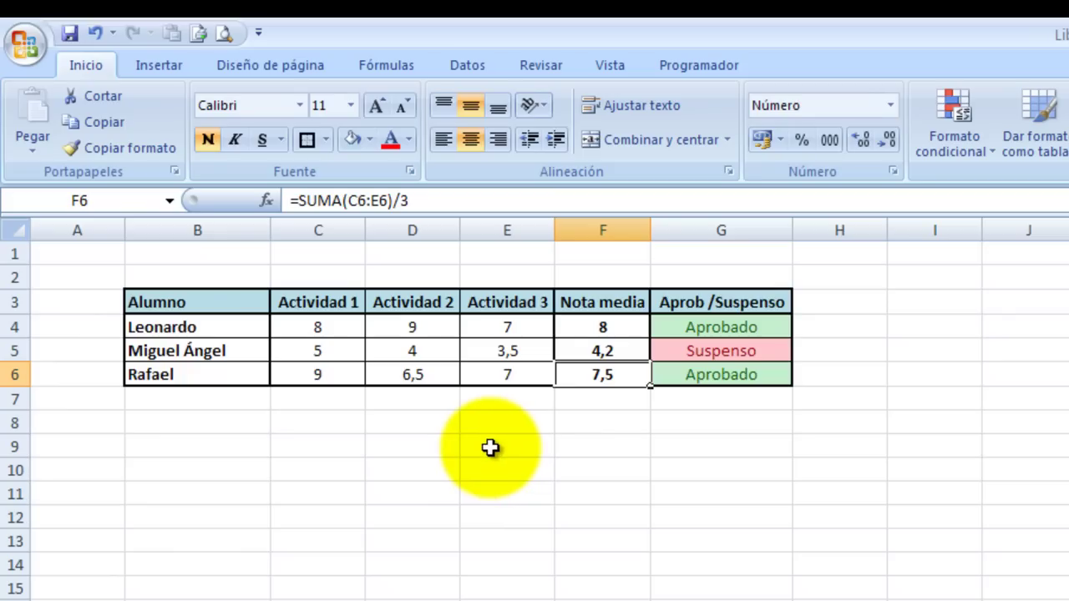
{"action": "left_click", "coordinate": [324, 371]}
{"action": "type", "text": "1"}
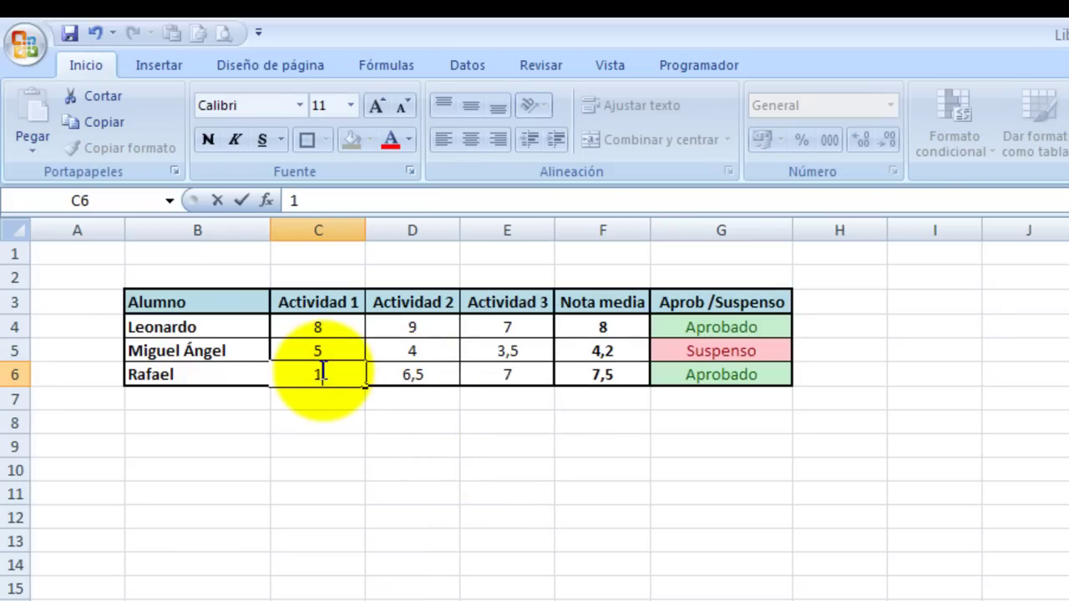
{"action": "key", "text": "Return"}
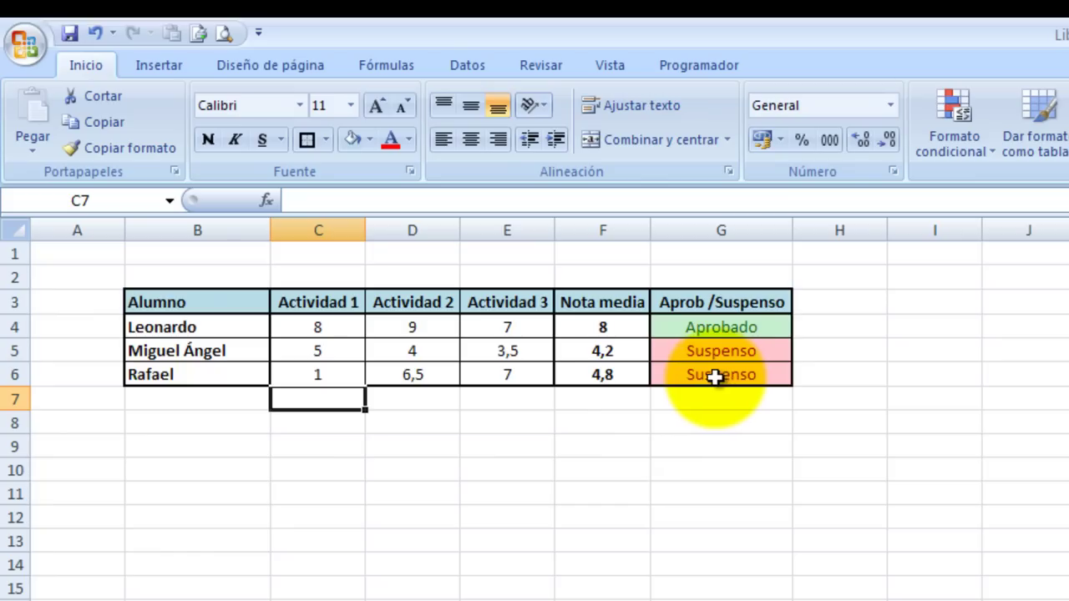
- Clear the third student's grades in C6, D6 and E6
{"action": "left_click", "coordinate": [516, 379]}
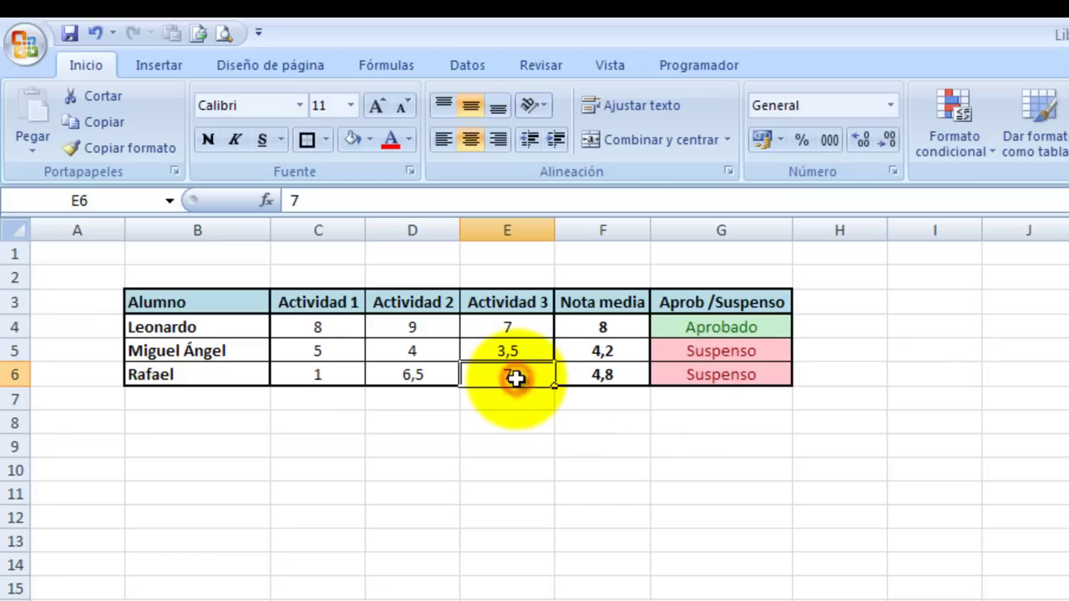
{"action": "key", "text": "Delete"}
{"action": "left_click", "coordinate": [415, 378]}
{"action": "key", "text": "Delete"}
{"action": "left_click", "coordinate": [332, 375]}
{"action": "key", "text": "Delete"}
{"action": "left_click", "coordinate": [565, 470]}
{"action": "left_click", "coordinate": [602, 380]}
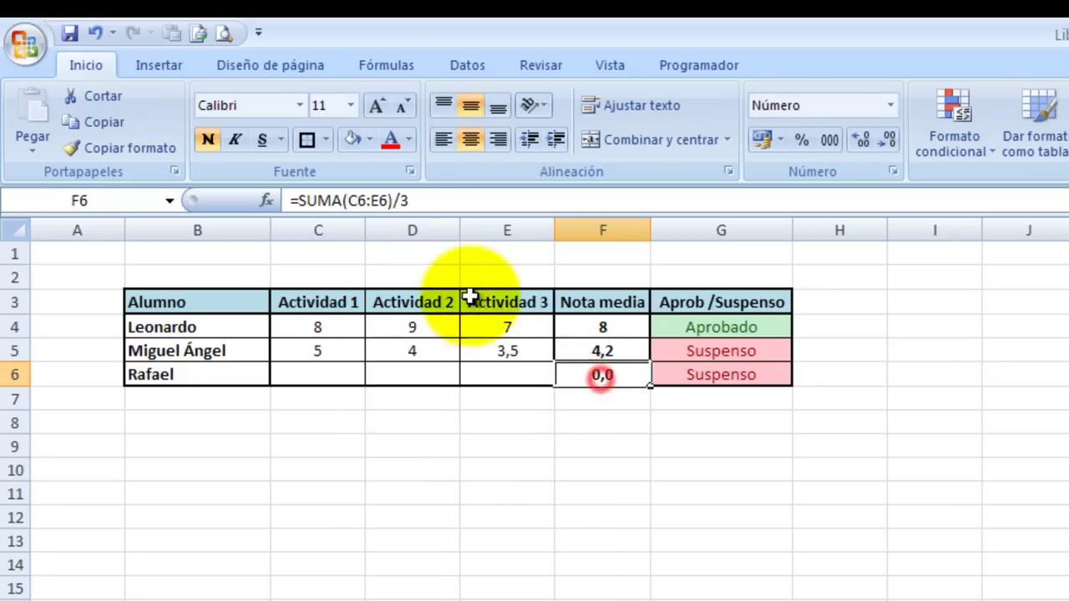
{"action": "left_click", "coordinate": [595, 430]}
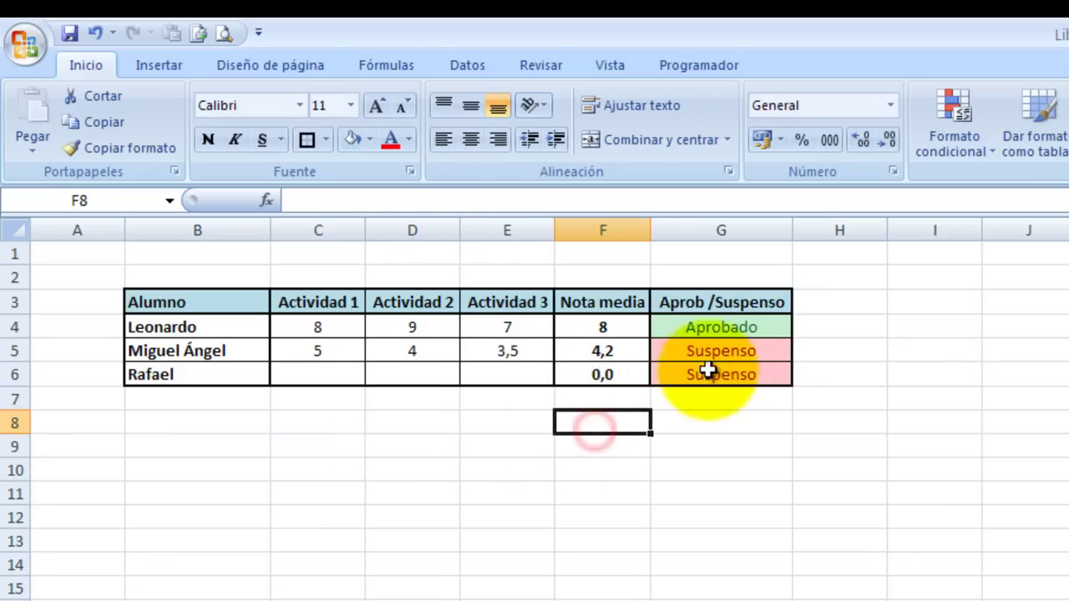
- Enter grades 9, 8 and 1 in C6:E6 so the result shows Aprobado
{"action": "left_click", "coordinate": [330, 378]}
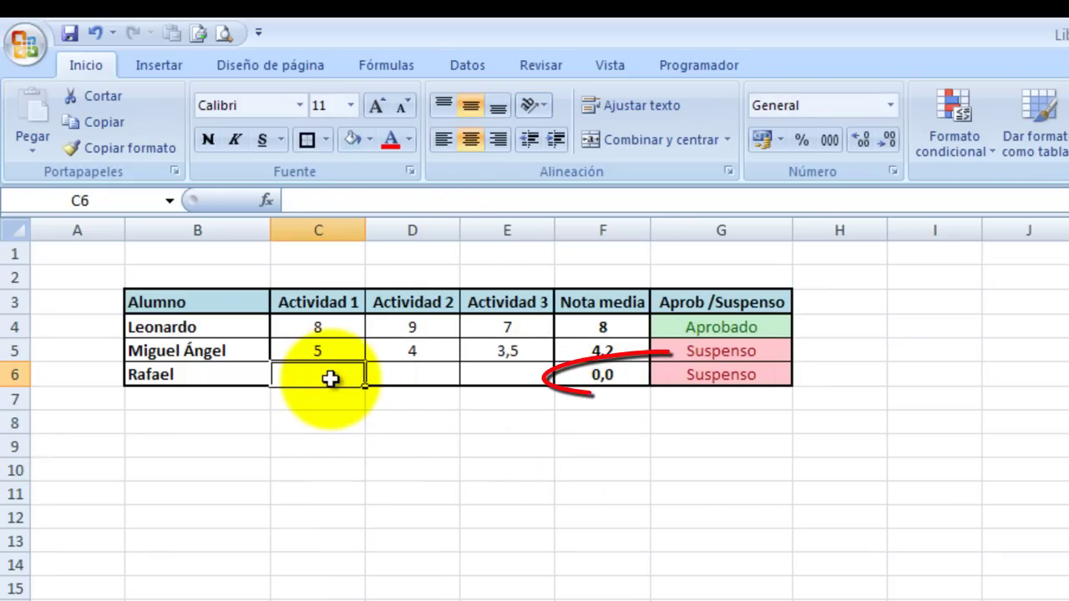
{"action": "type", "text": "9"}
{"action": "key", "text": "Tab"}
{"action": "type", "text": "8"}
{"action": "key", "text": "Tab"}
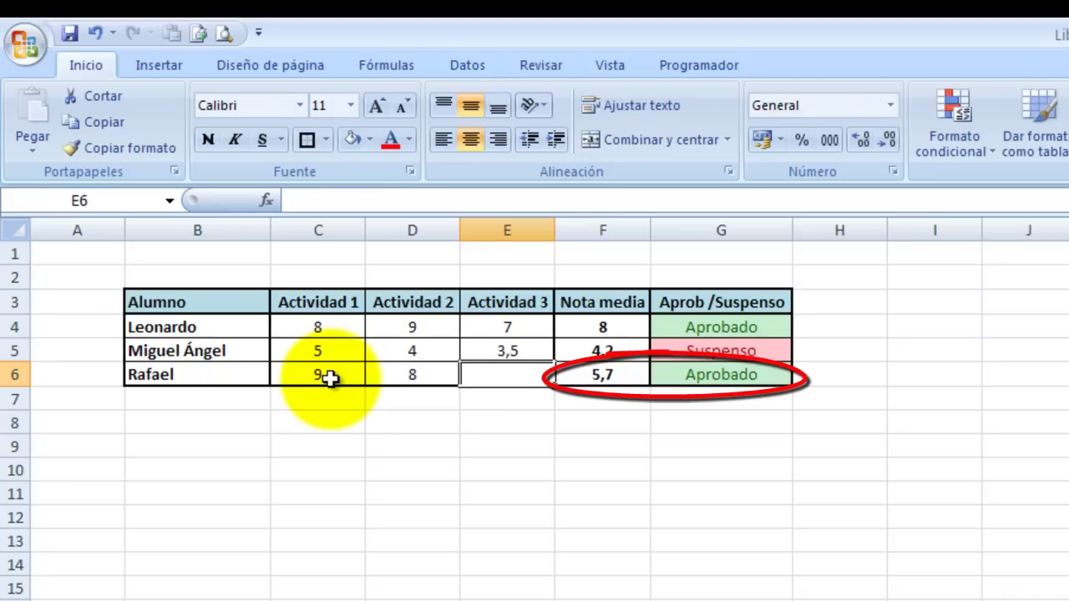
{"action": "type", "text": "1"}
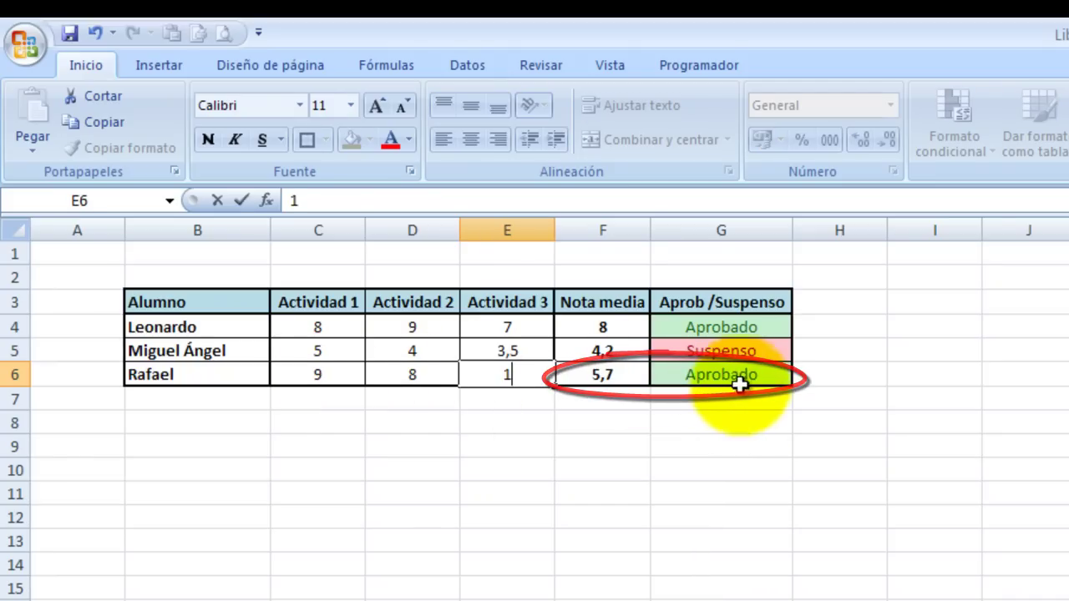
{"action": "key", "text": "Return"}
{"action": "left_click", "coordinate": [715, 423]}
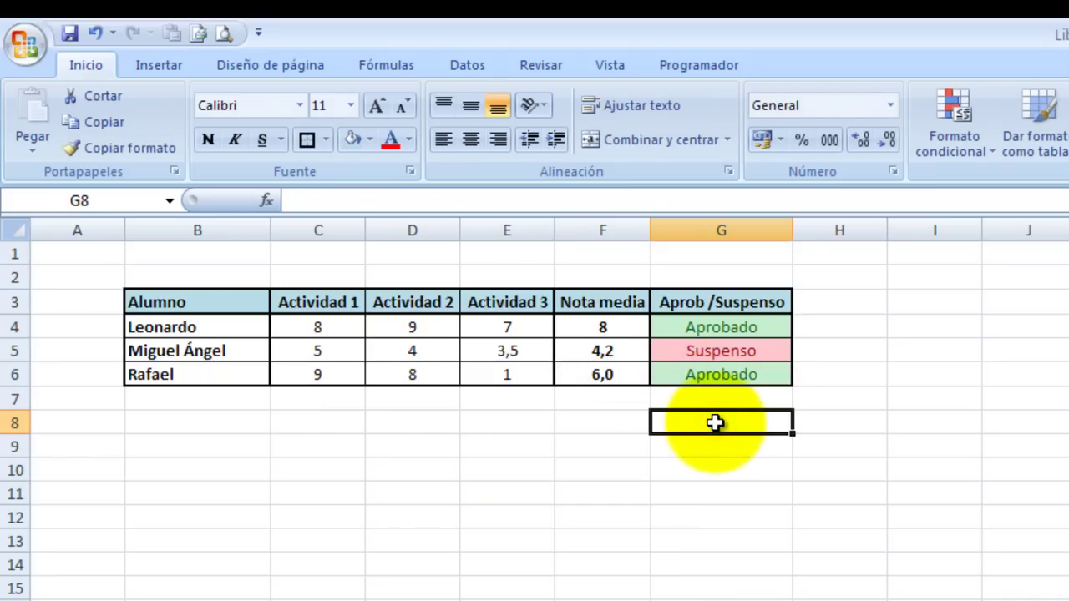